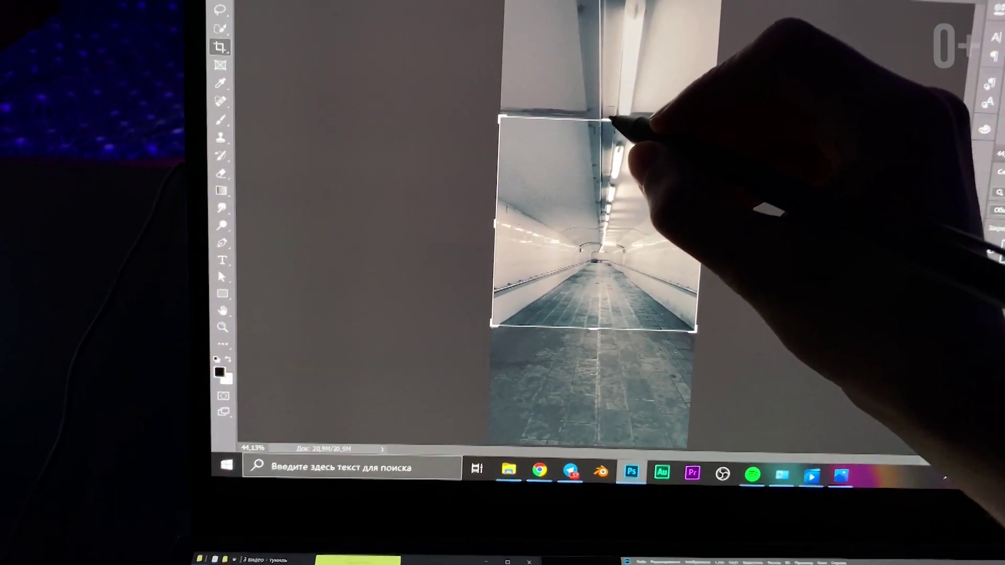
Crop the tunnel photo to a square and zoom out so the whole image fits.
mouse_move(581, 166)
mouse_down()
mouse_move(623, 122)
mouse_move(624, 142)
mouse_up()
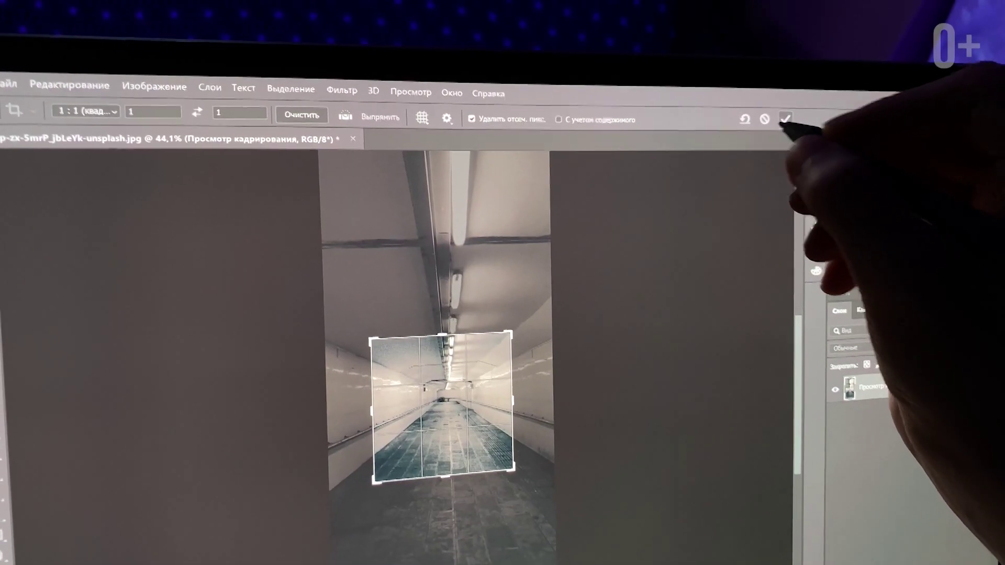
click(785, 119)
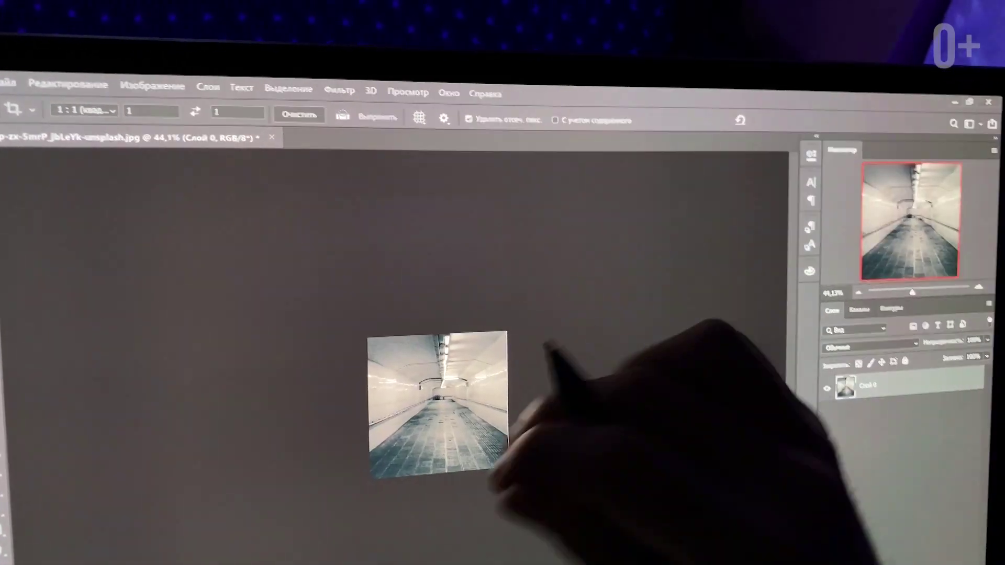
scroll(429, 362, up, 5)
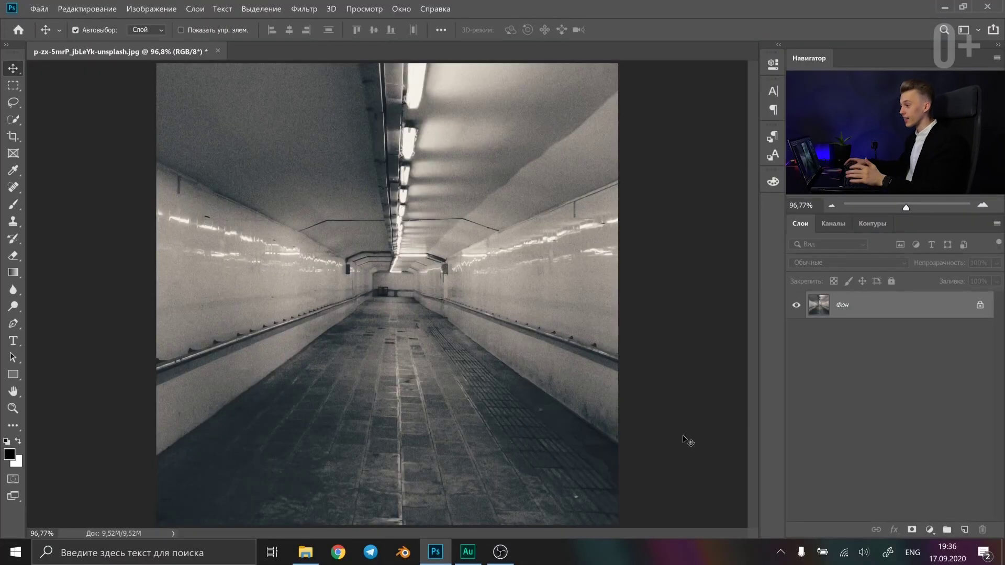
key(ctrl+minus)
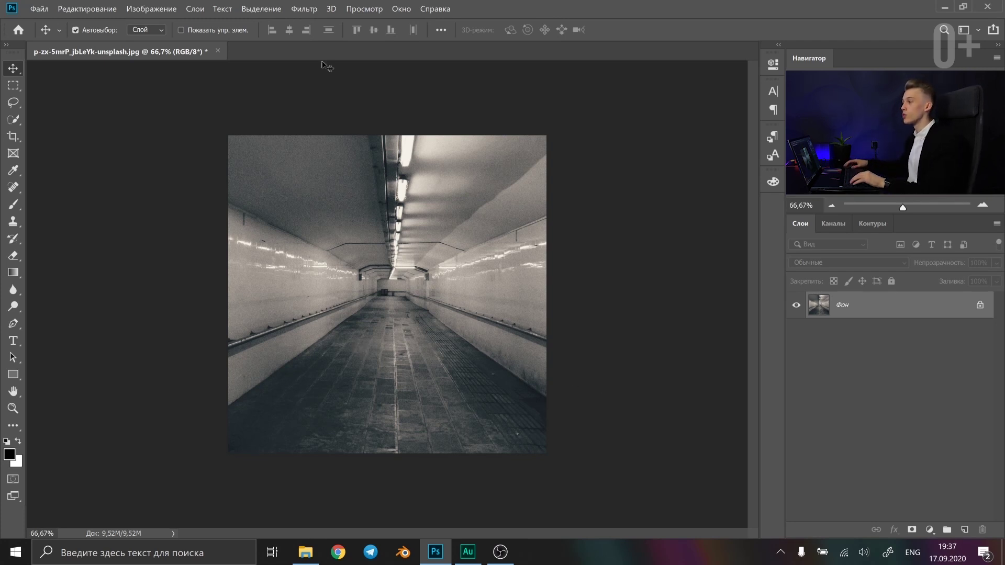
Launch Filter > Vanishing Point on the cropped tunnel photo.
click(310, 11)
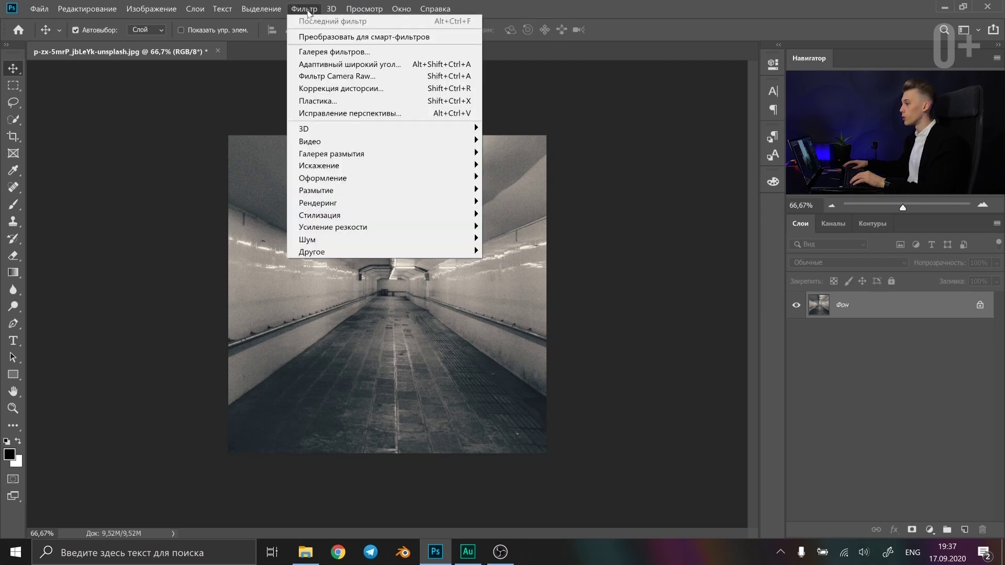
click(328, 114)
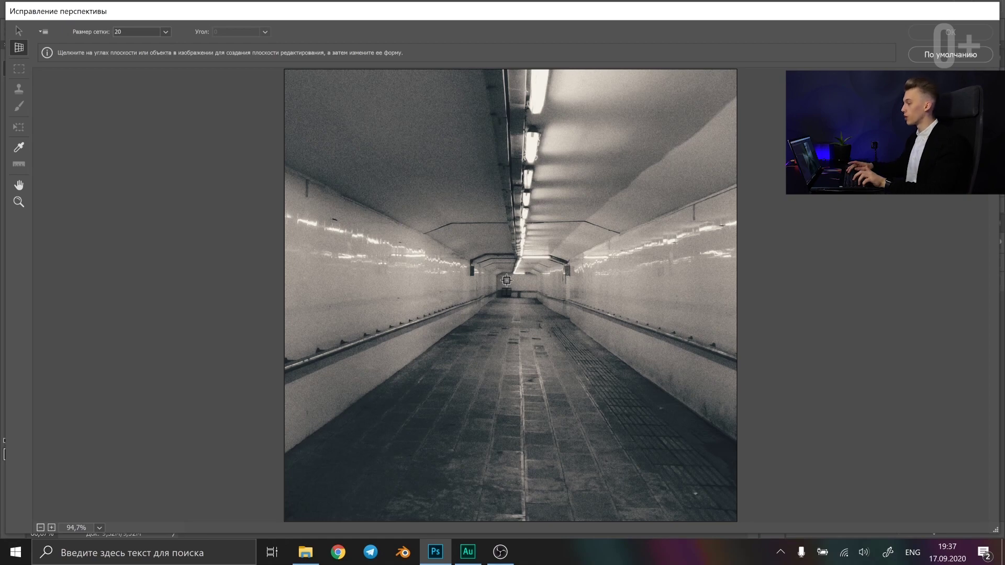
Zoom into the tunnel's far end, place the first plane corner at the far wall's top-left, then zoom back out.
key(ctrl+plus)
key(ctrl+plus)
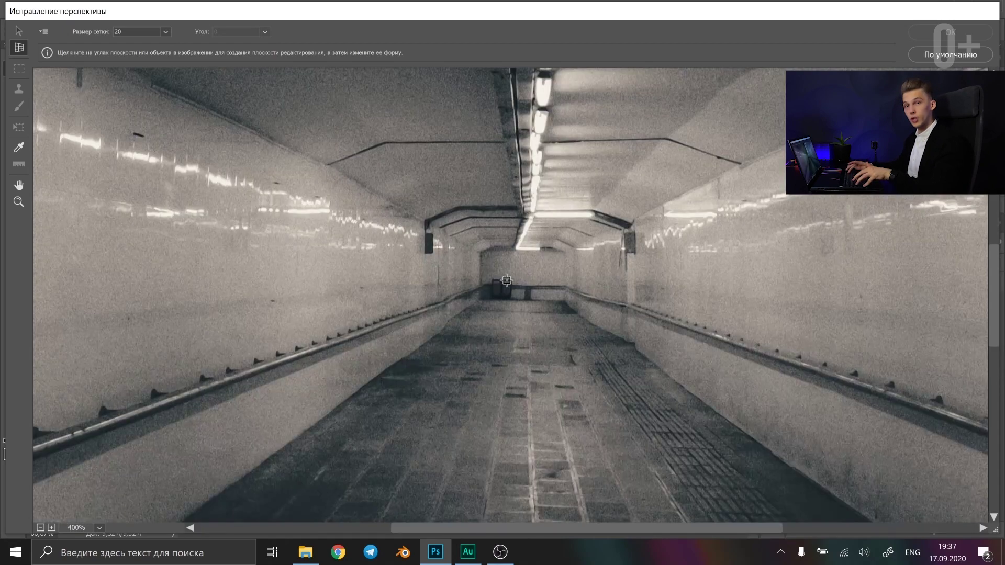
key(ctrl+plus)
key(h)
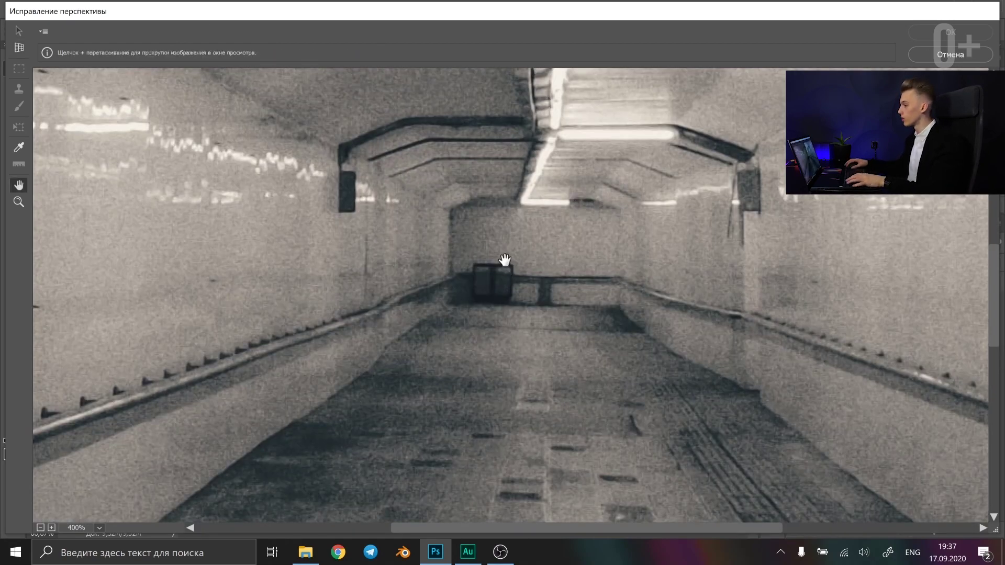
key(c)
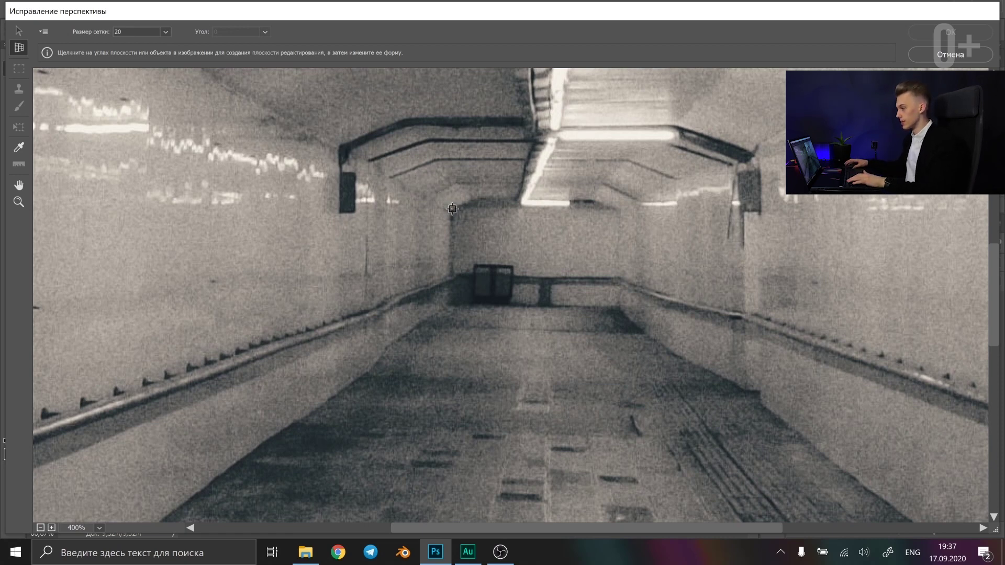
click(453, 209)
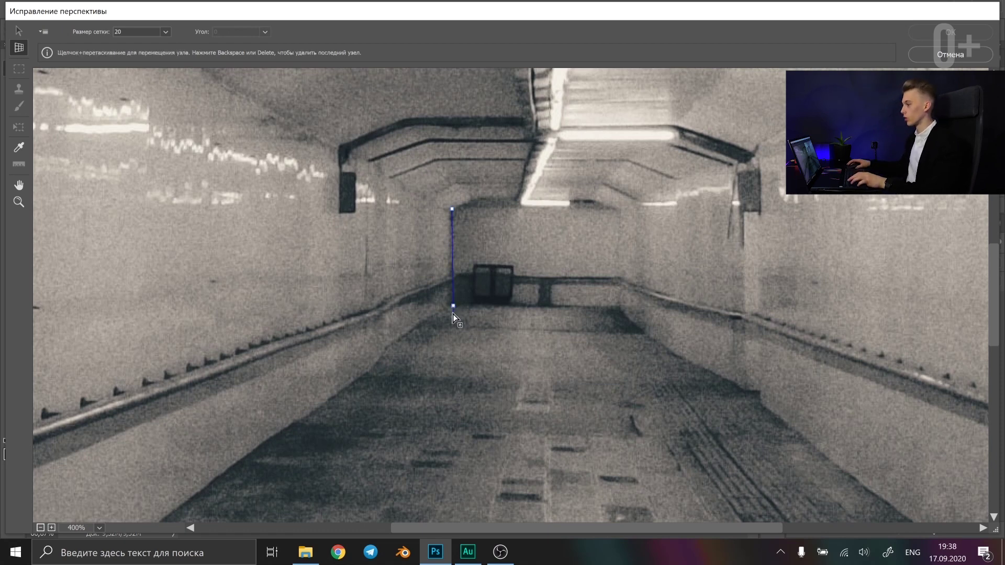
scroll(454, 314, down, 1)
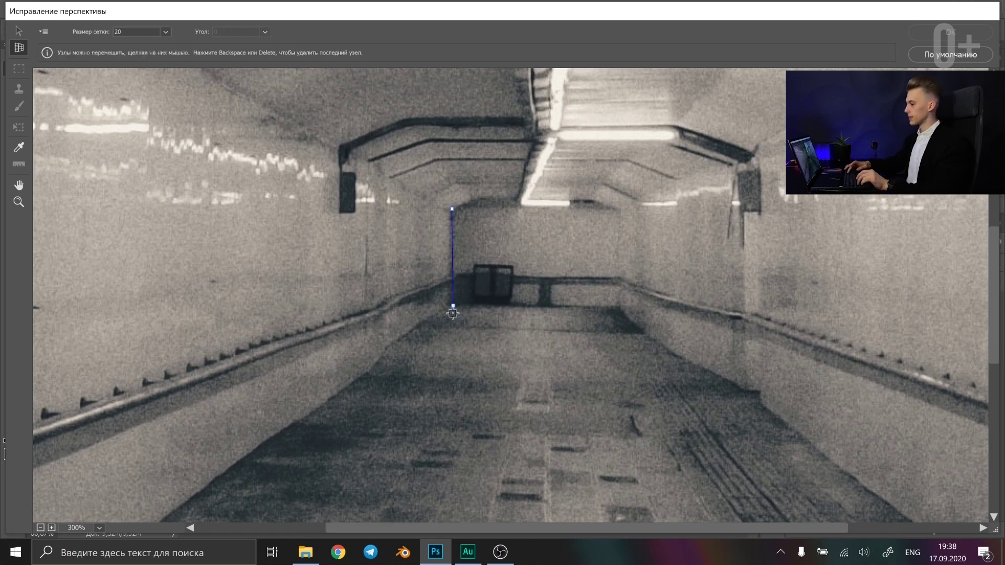
scroll(454, 314, down, 1)
scroll(454, 314, down, 1)
scroll(454, 314, down, 1)
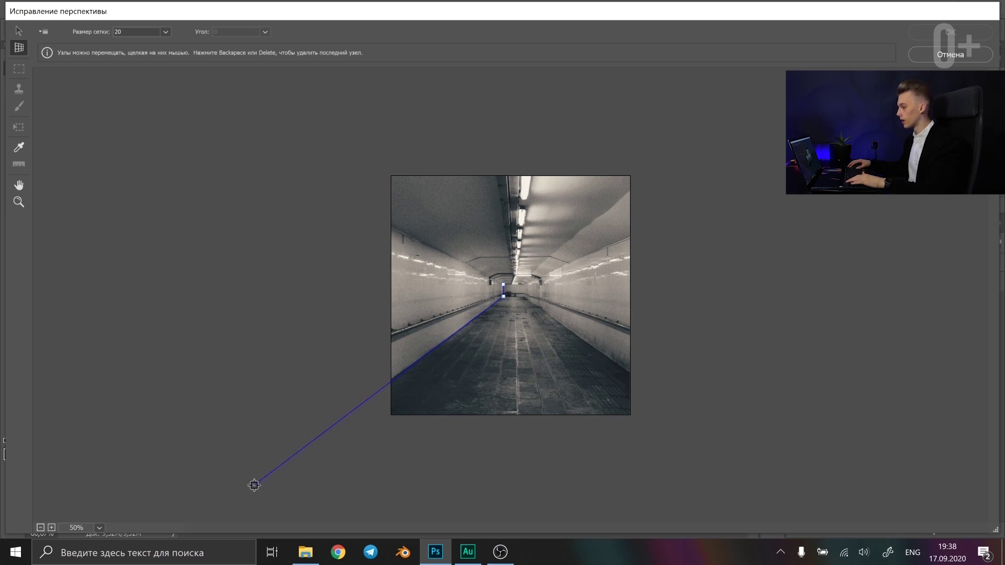
Place the left-wall plane's outer corner below-left of the photo and close it at the first node.
click(252, 486)
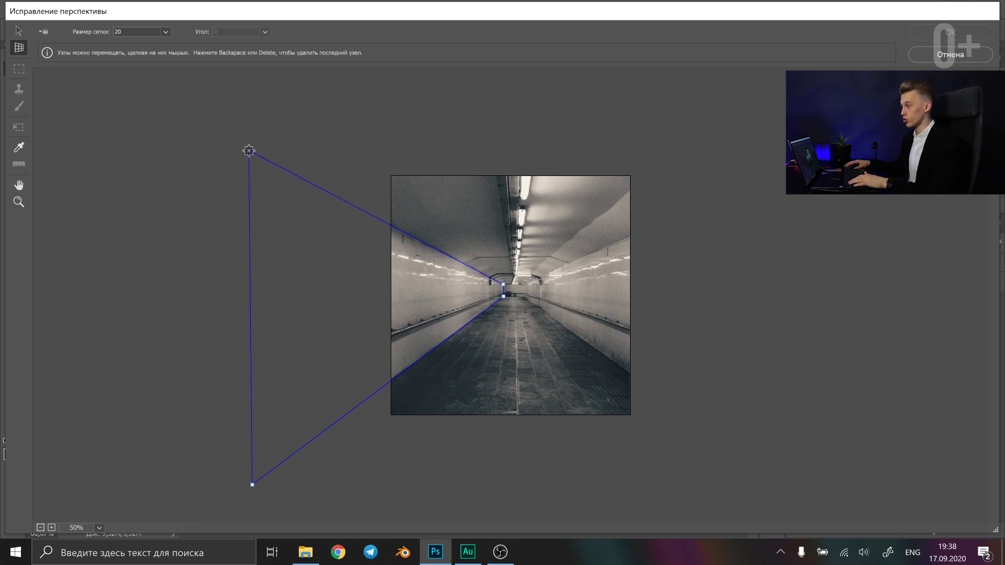
click(249, 153)
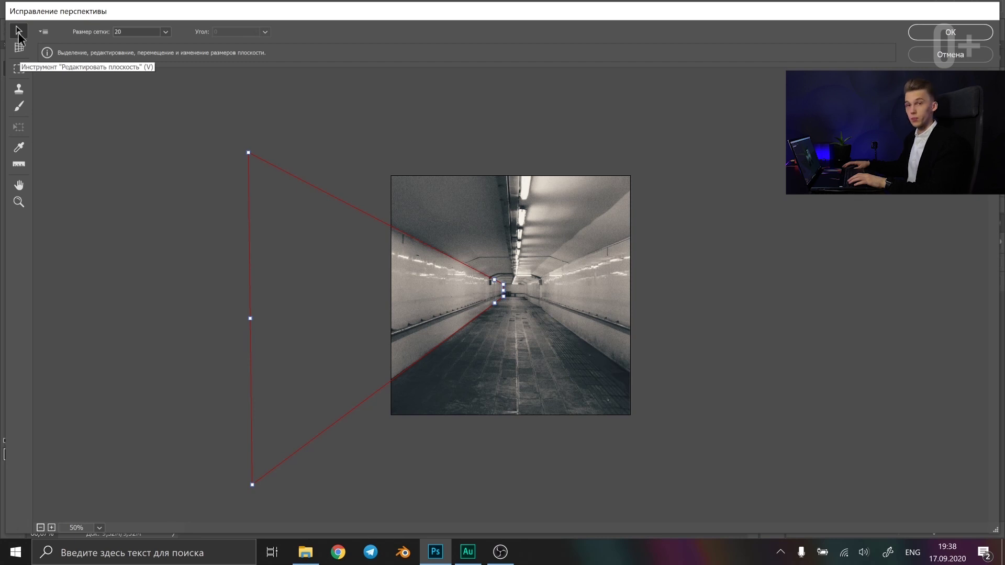
Nudge the left plane's top corner, zoom in, and extend a perpendicular plane across the far end wall.
drag(248, 152, 247, 152)
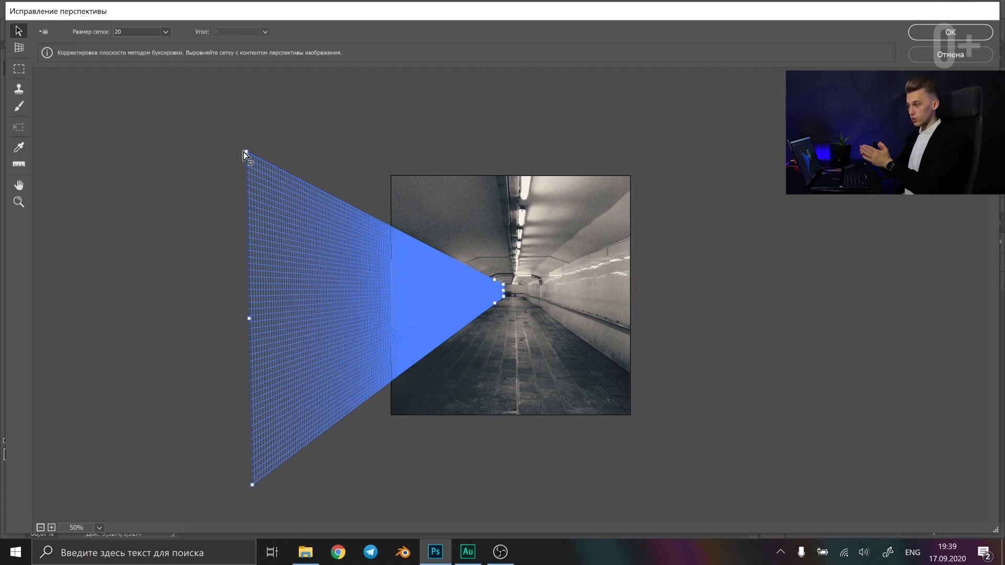
key(ctrl+alt+0)
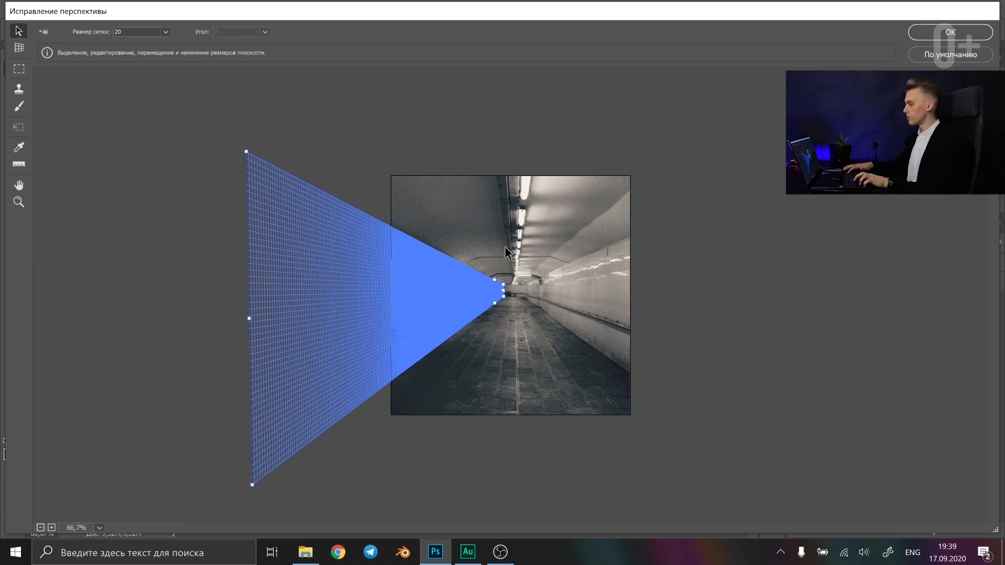
scroll(505, 246, up, 1)
scroll(505, 246, up, 1)
scroll(505, 246, up, 1)
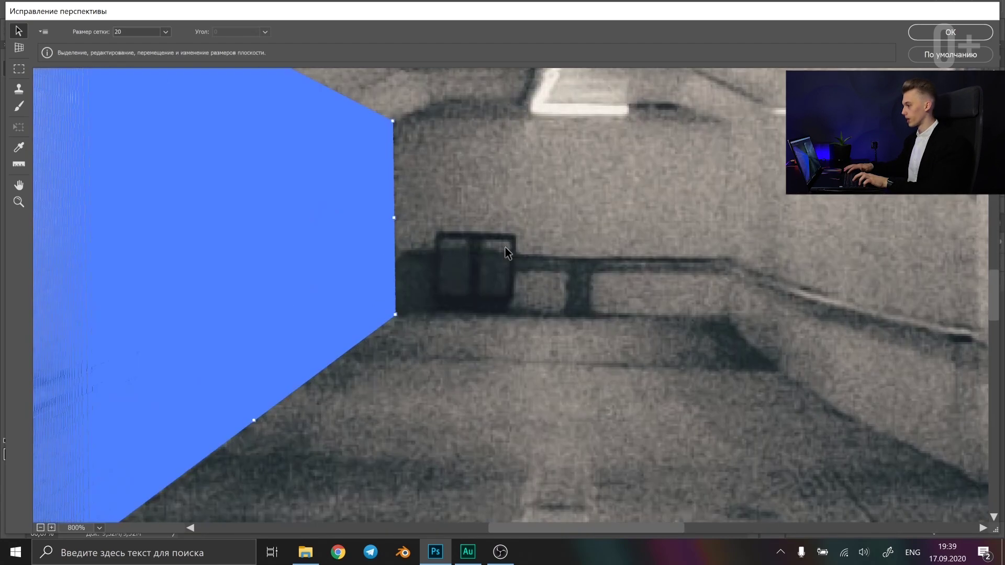
key(space)
mouse_move(505, 231)
mouse_down()
mouse_move(450, 295)
mouse_move(396, 317)
mouse_up()
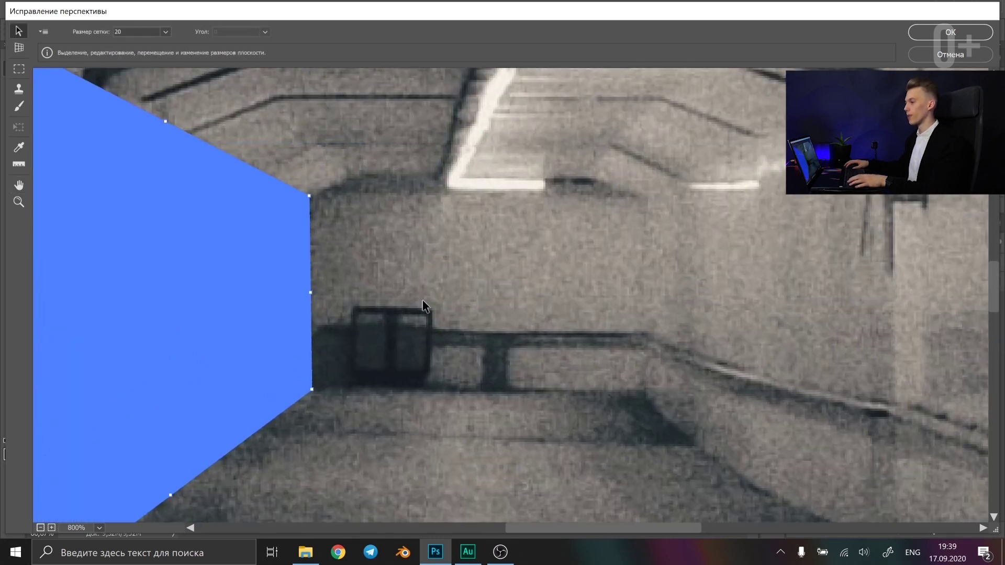
key(alt)
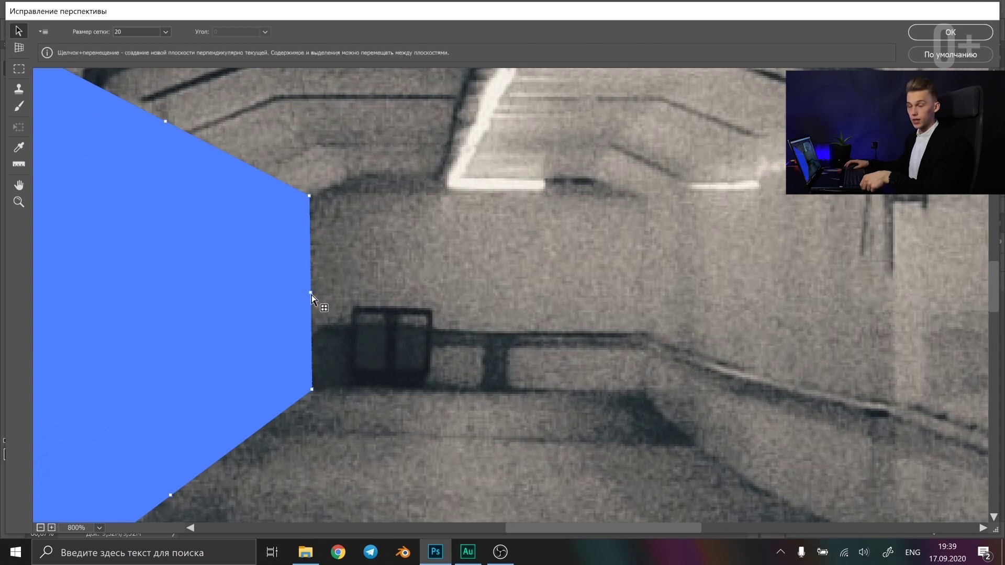
drag(312, 294, 639, 282)
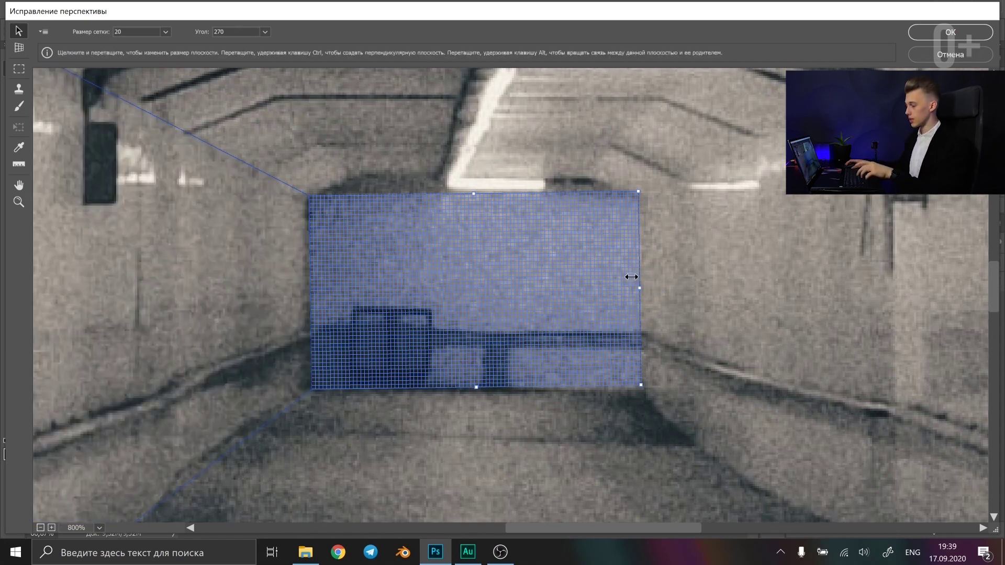
Extend a perpendicular plane from the far wall along the right wall past the photo's edge, then deselect it.
scroll(632, 282, down, 2)
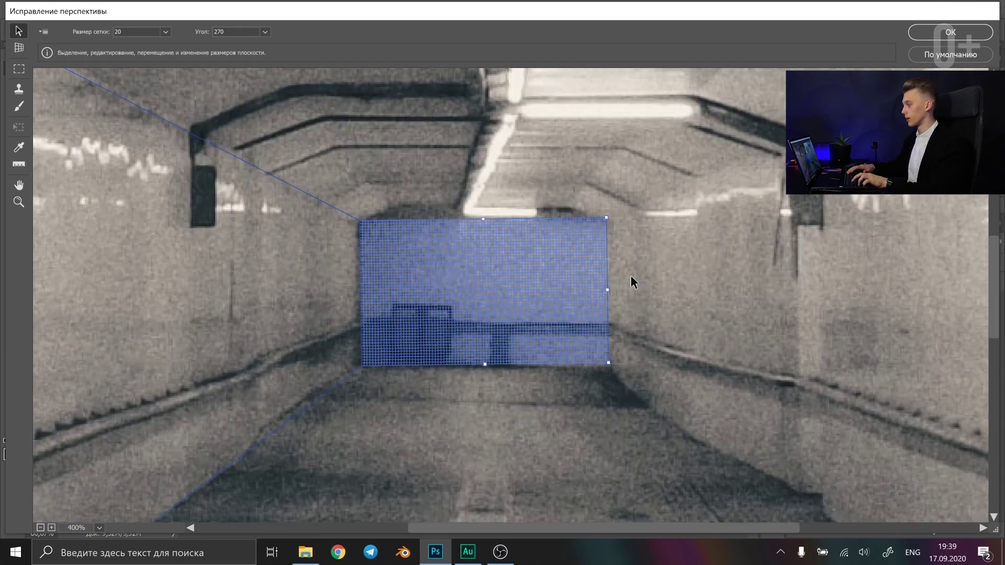
scroll(632, 282, down, 2)
scroll(632, 282, down, 1)
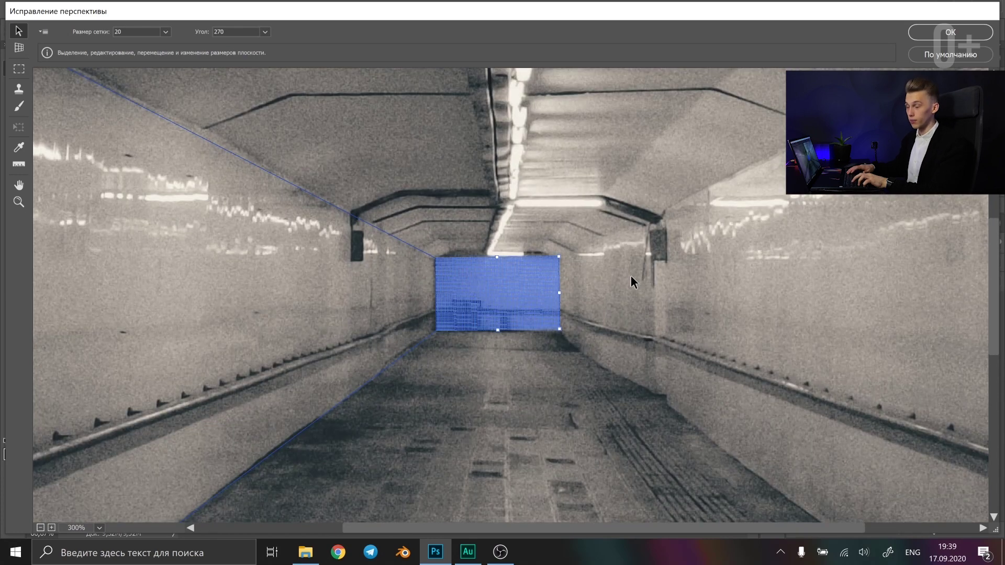
scroll(632, 281, down, 1)
scroll(632, 282, down, 1)
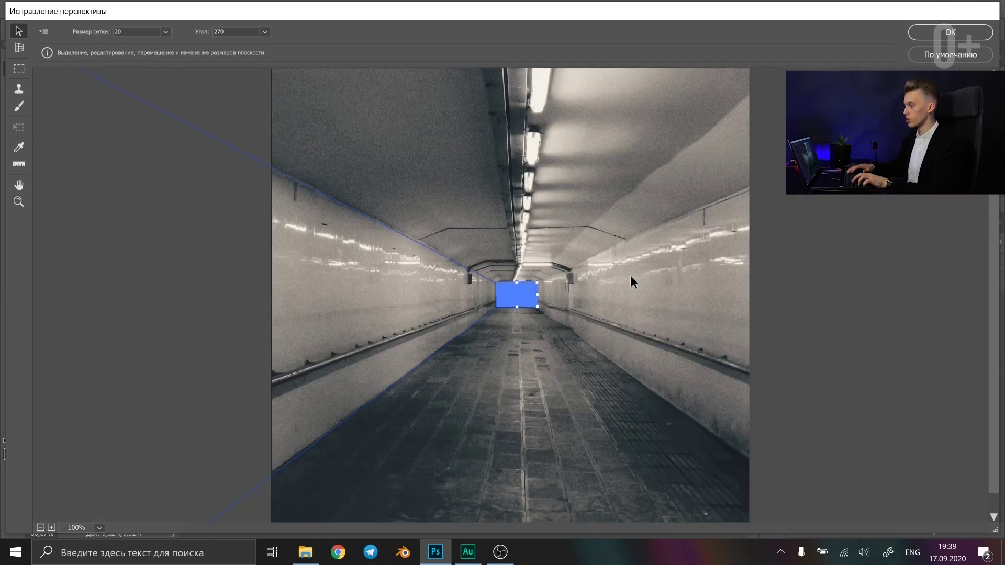
scroll(632, 282, down, 1)
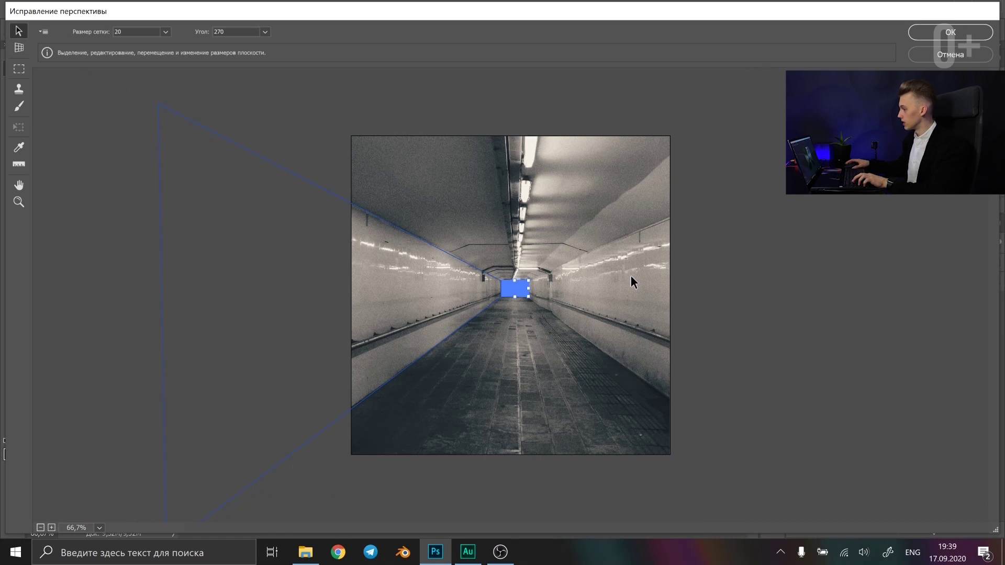
key(alt)
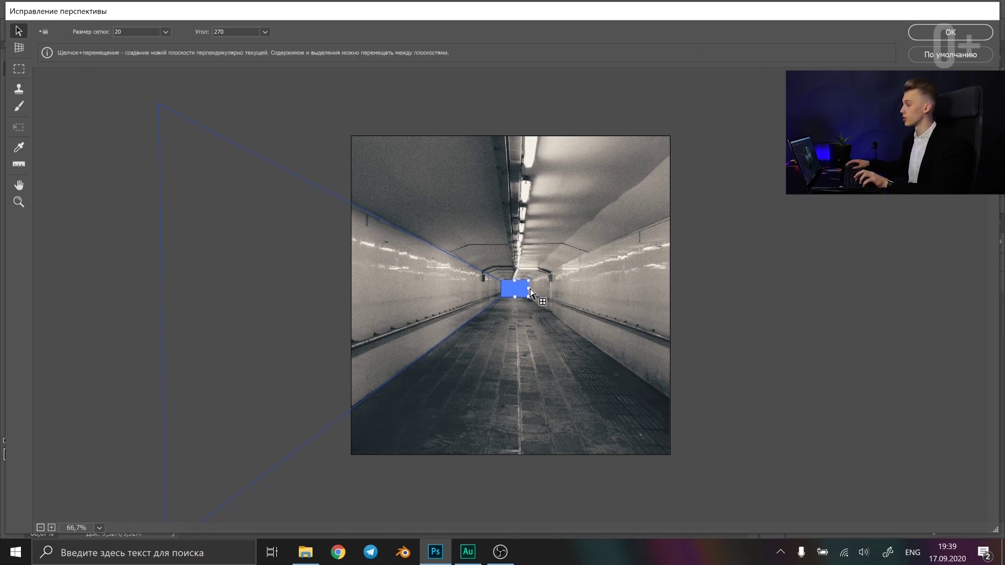
drag(530, 291, 865, 274)
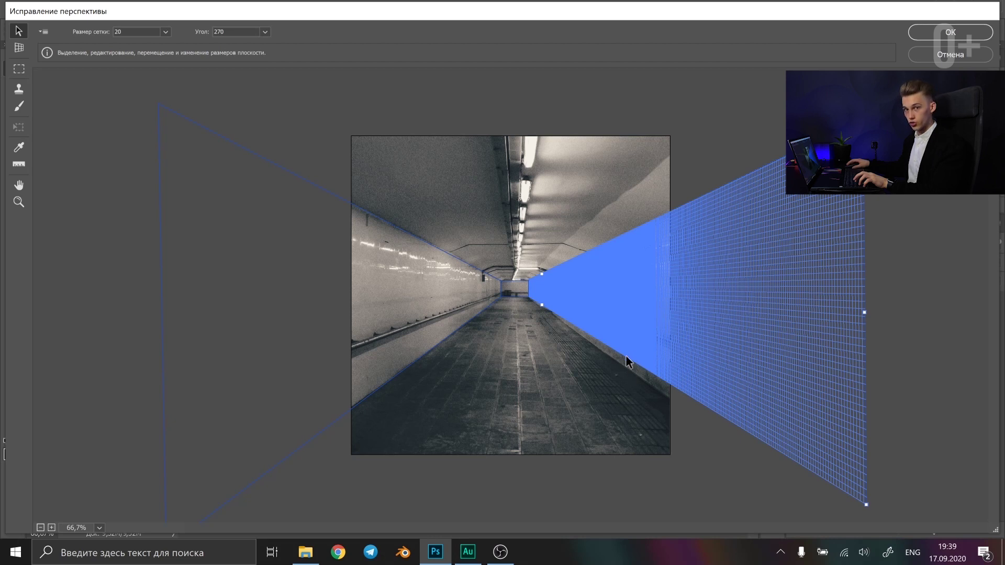
click(512, 296)
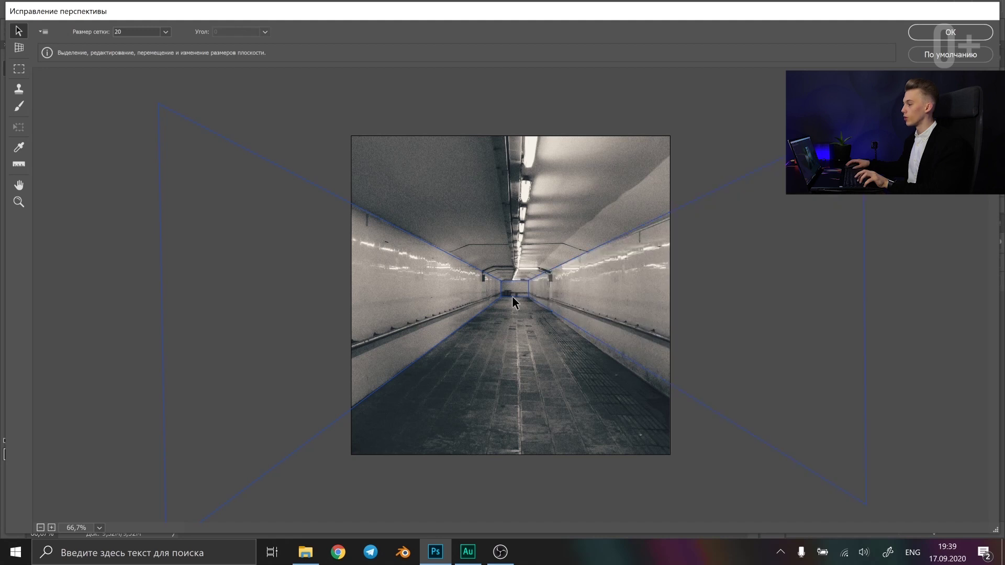
Stretch a floor plane toward the viewer, pull a ceiling plane up, and lower the right plane's bottom edge.
mouse_move(513, 297)
mouse_down()
mouse_move(531, 505)
mouse_move(541, 508)
mouse_up()
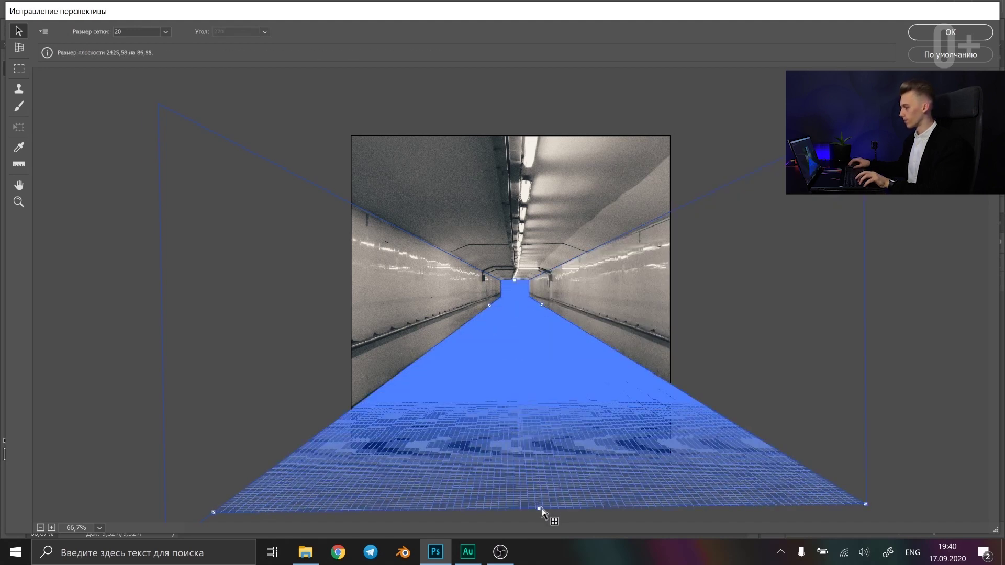
click(513, 282)
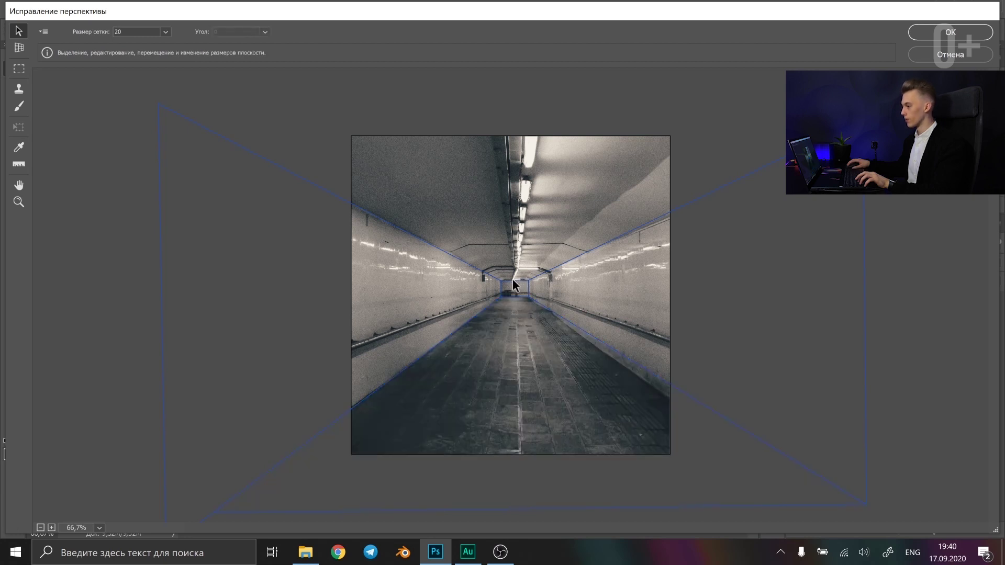
drag(513, 281, 536, 111)
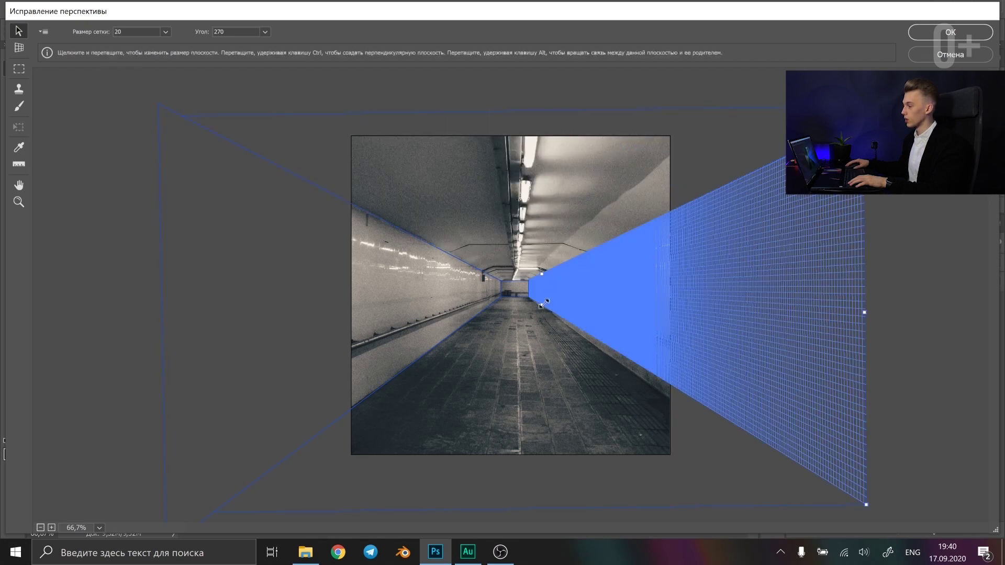
drag(541, 305, 538, 298)
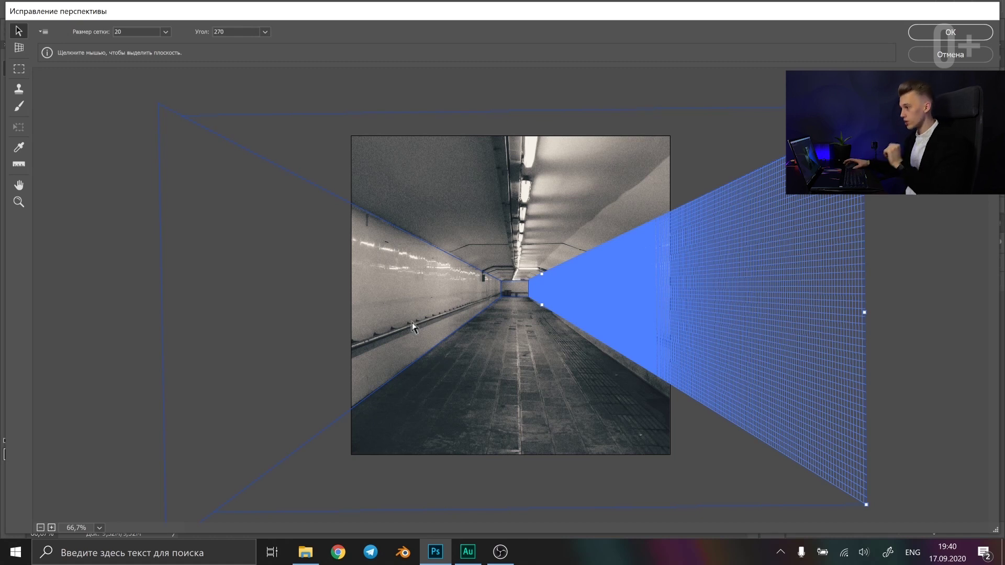
Check the Vanishing Point settings menu, then apply the planes and return to Photoshop.
click(44, 33)
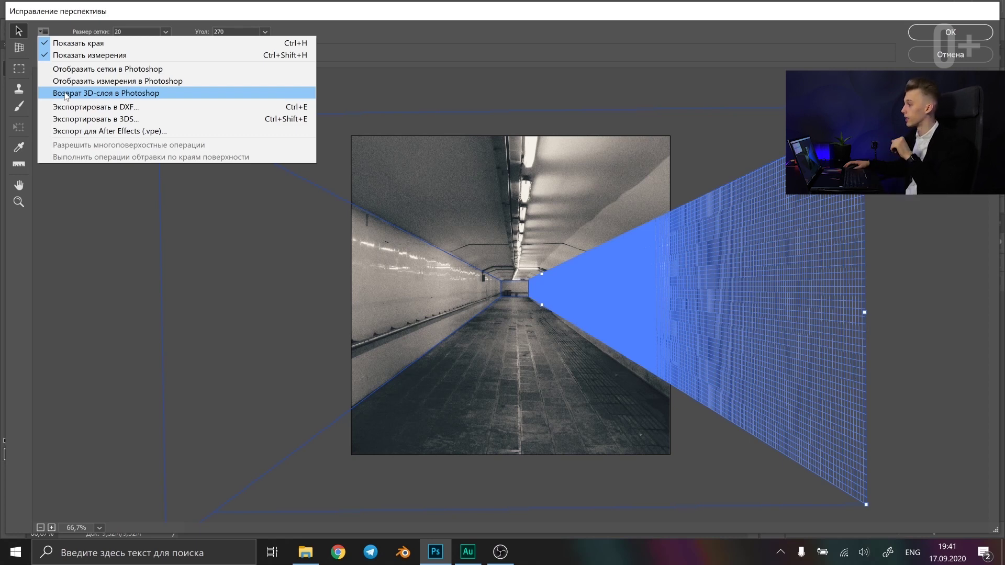
key(Escape)
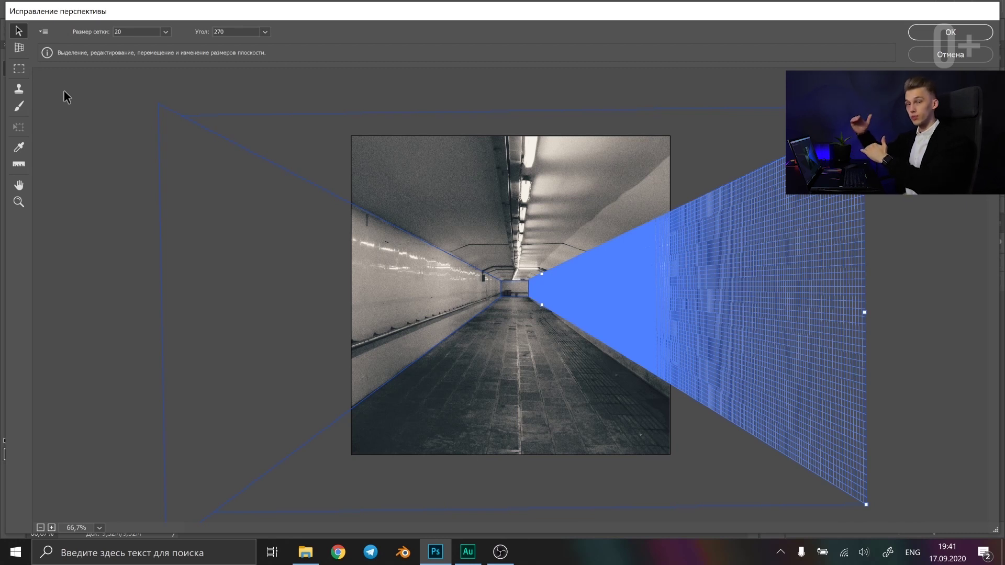
click(962, 30)
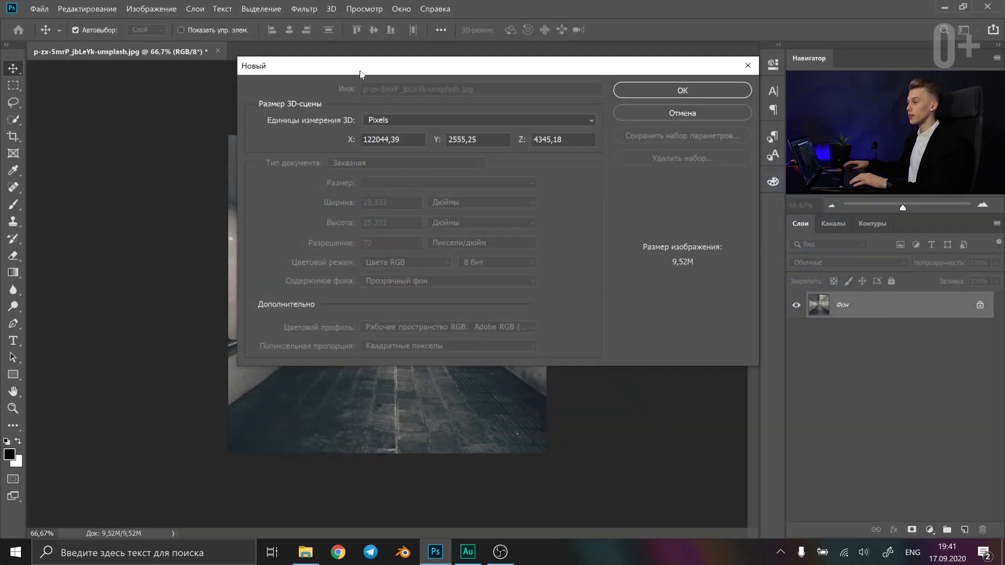
Accept the 3D scene size, switch to the 3D workspace, and leave each texture's colour unmanaged.
drag(360, 74, 299, 111)
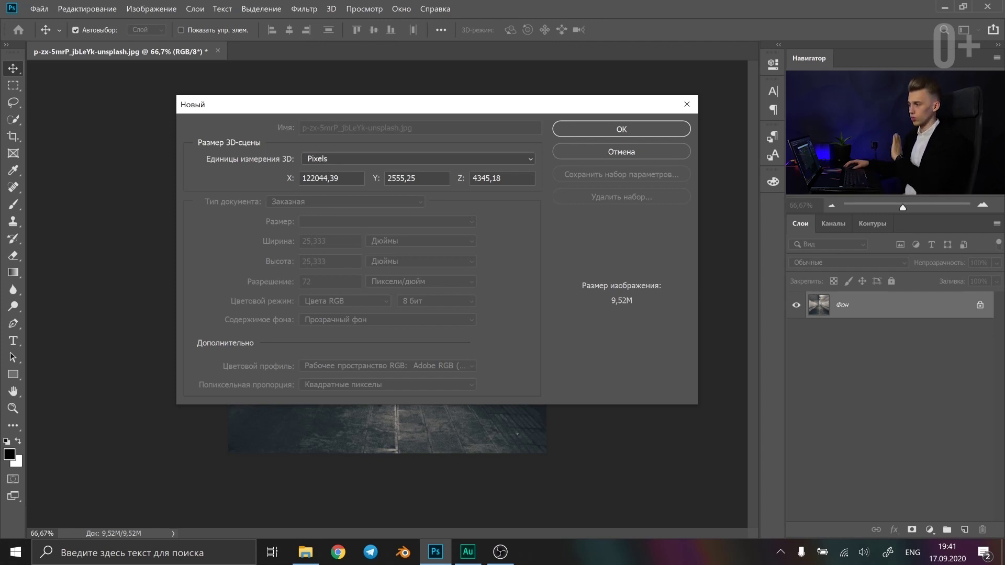
click(586, 128)
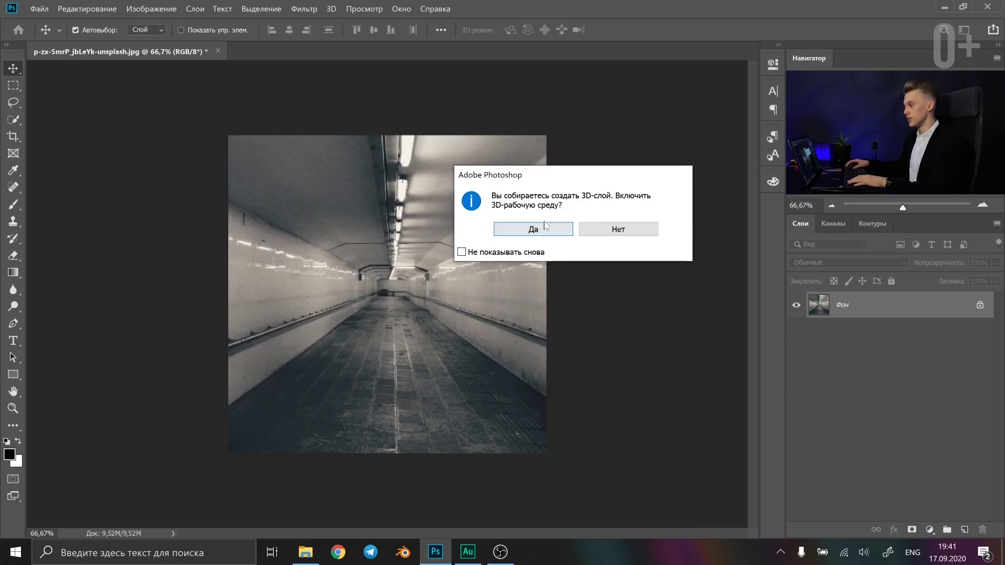
click(544, 226)
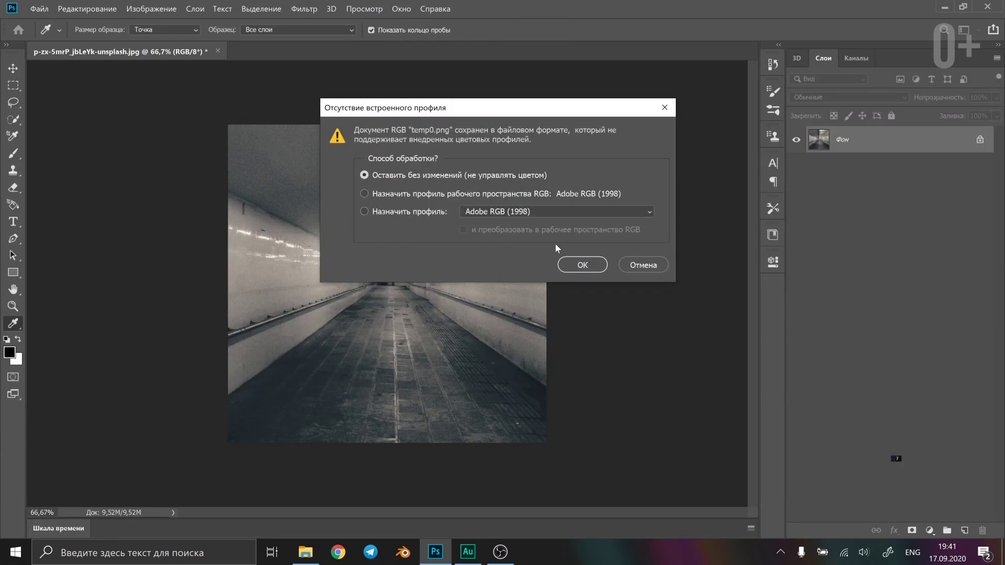
click(573, 266)
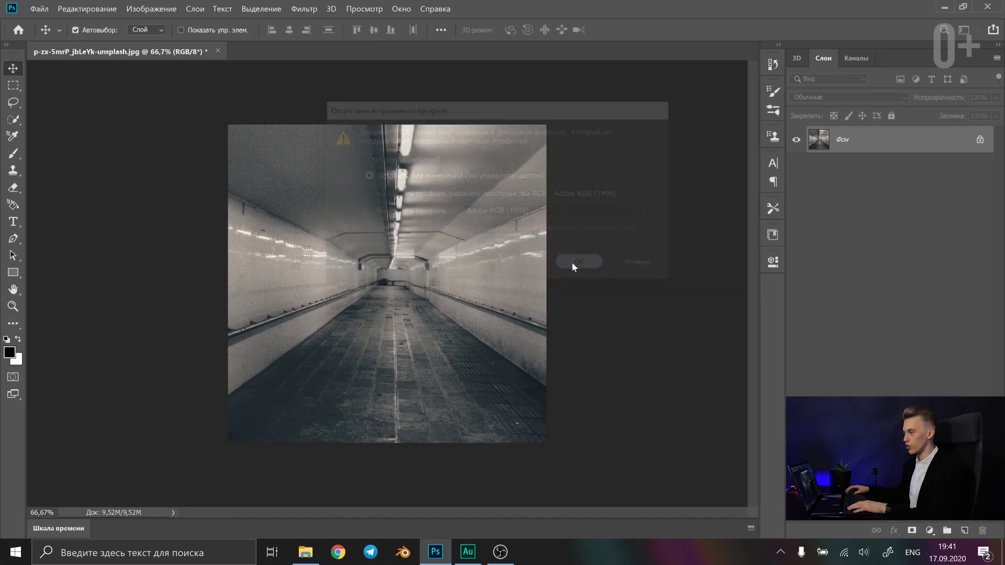
click(574, 266)
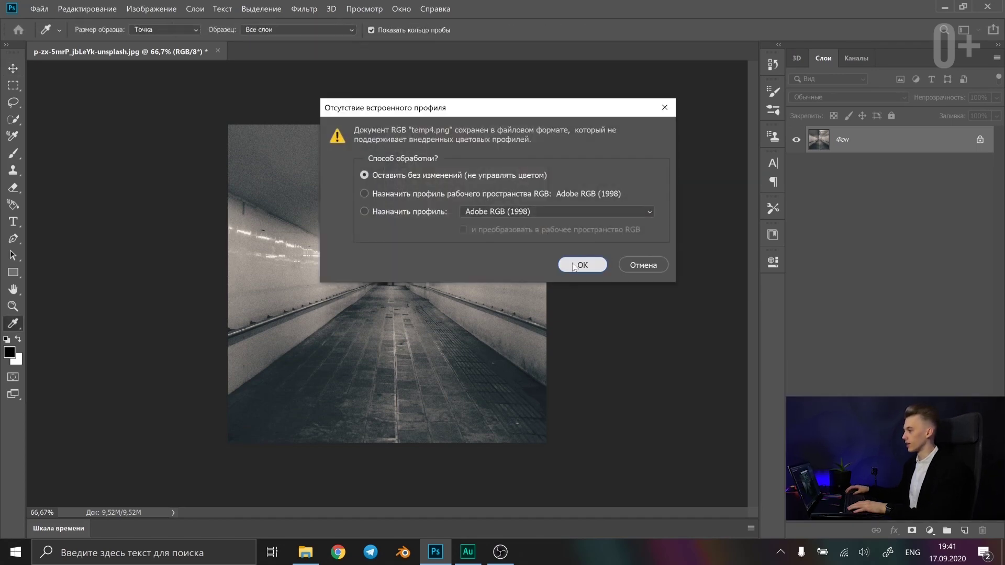
click(574, 266)
click(571, 269)
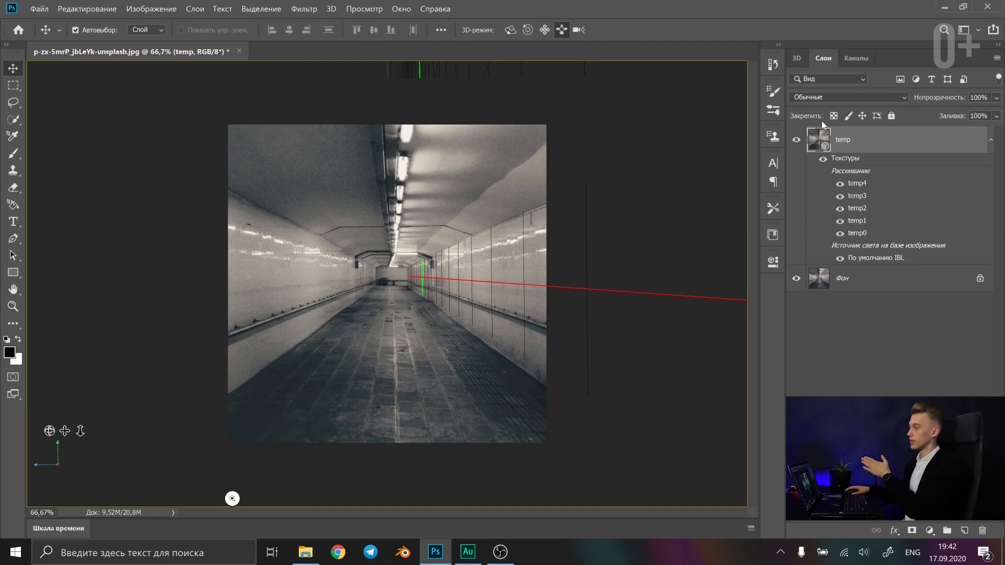
In the 3D panel, toggle meshes temp0 and temp2 off and back on, then select Current View.
click(793, 60)
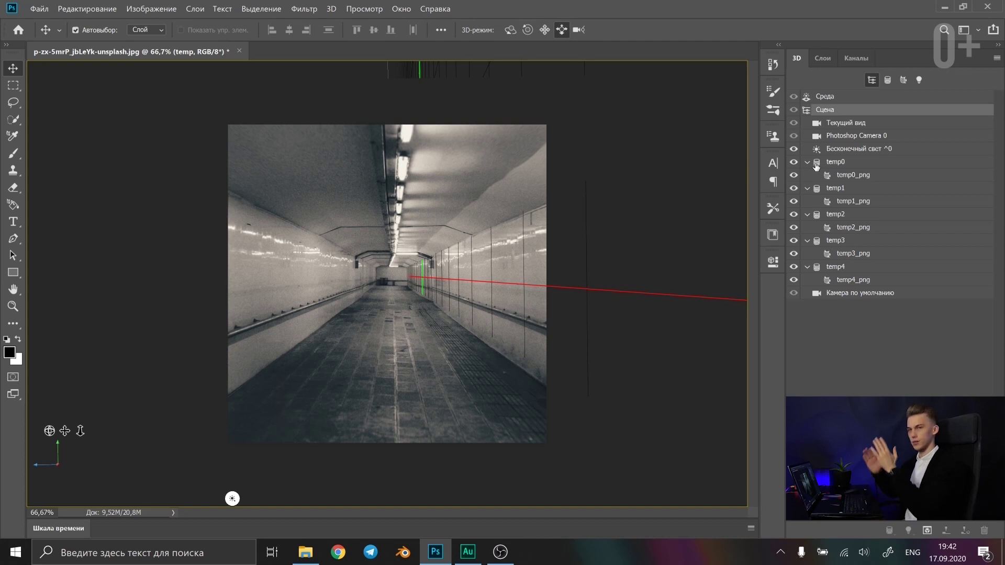
click(795, 163)
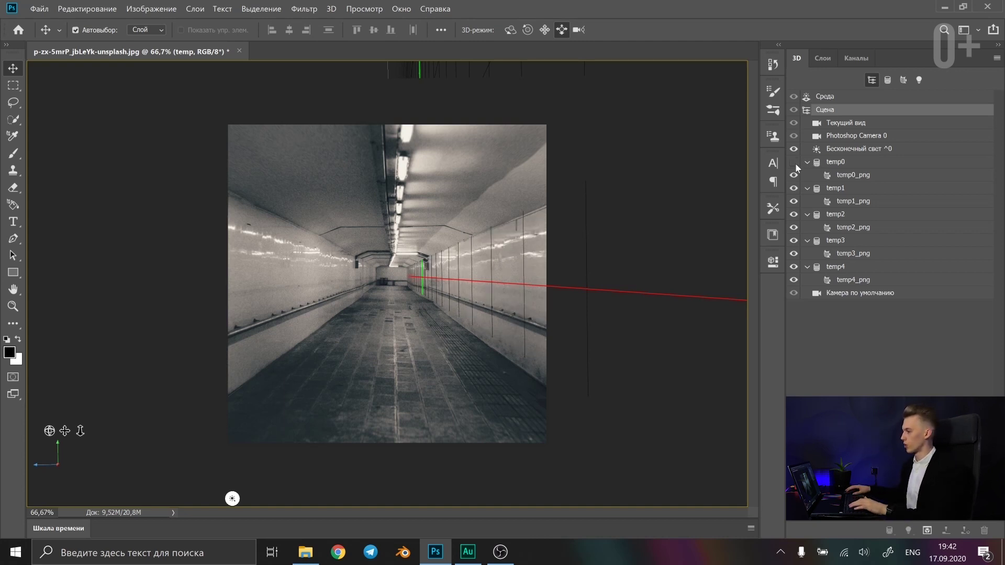
click(795, 164)
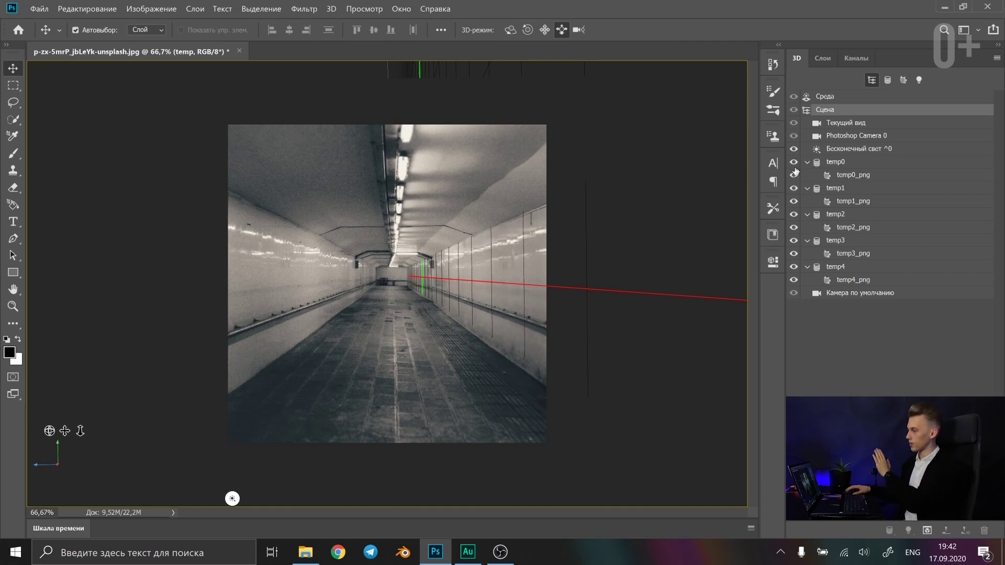
click(794, 216)
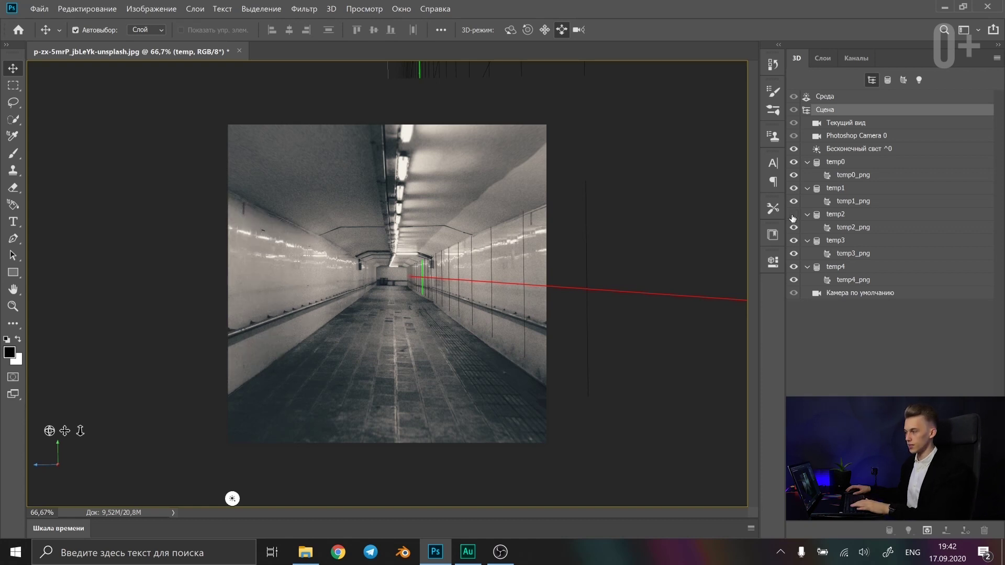
click(794, 215)
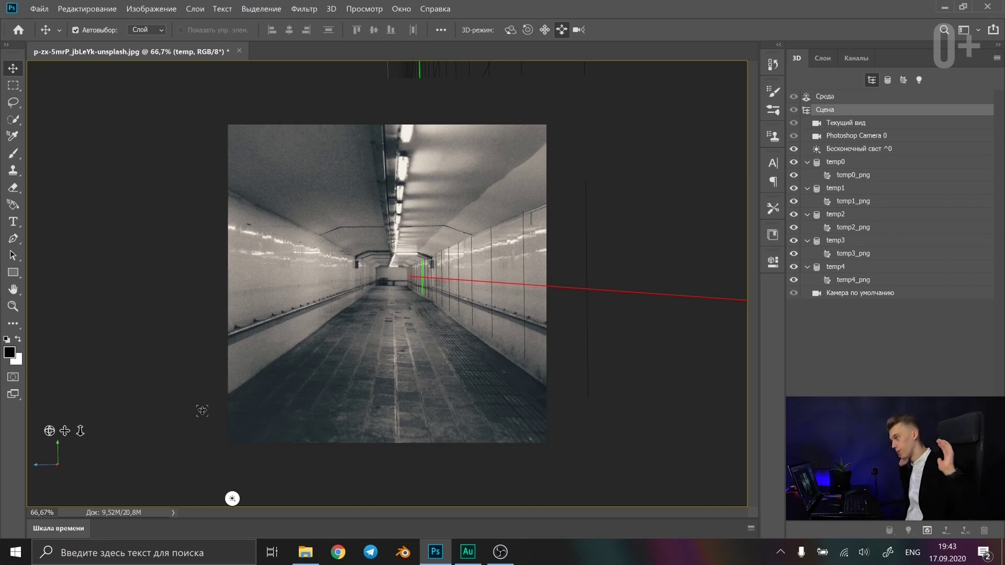
click(846, 127)
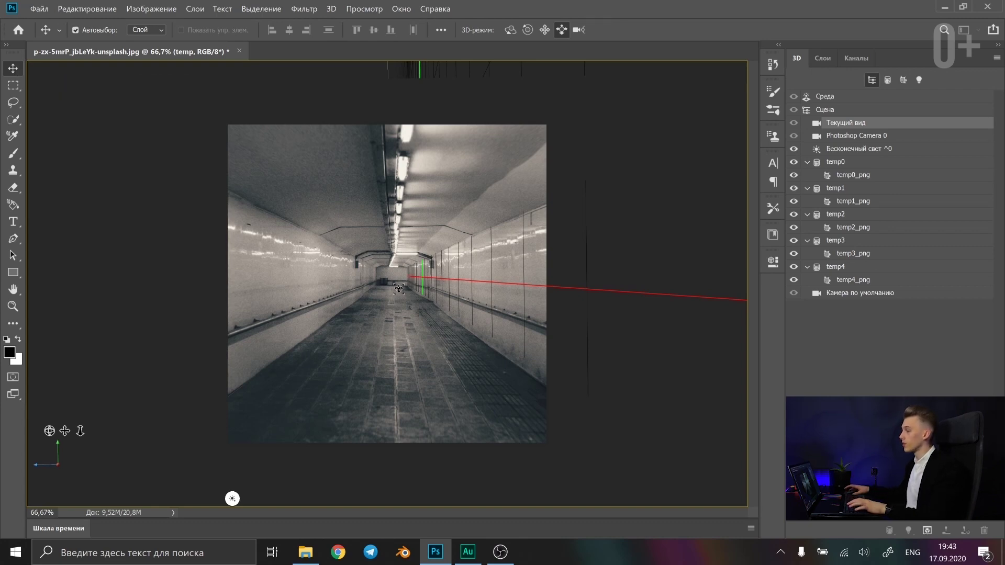
drag(399, 288, 399, 297)
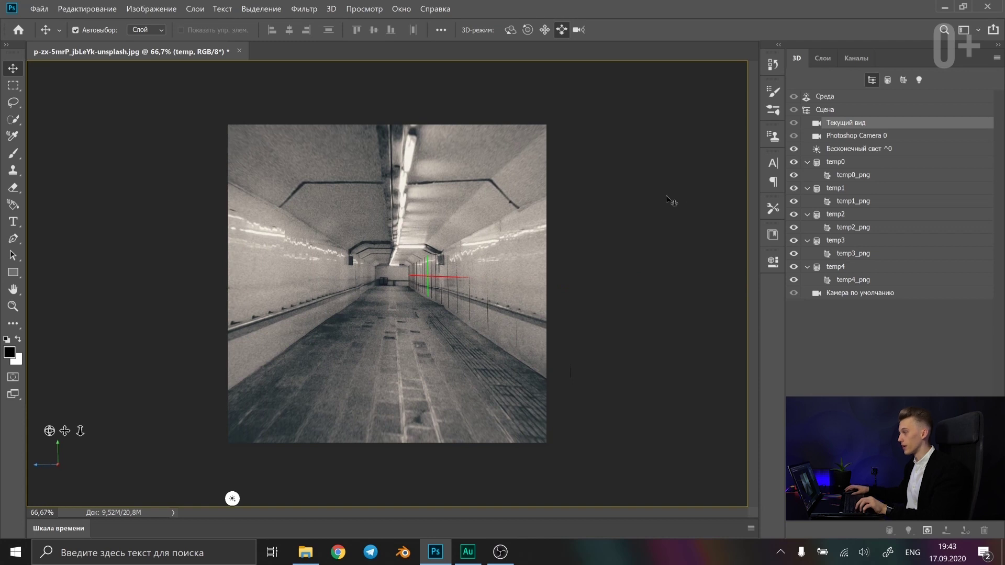
drag(668, 199, 396, 249)
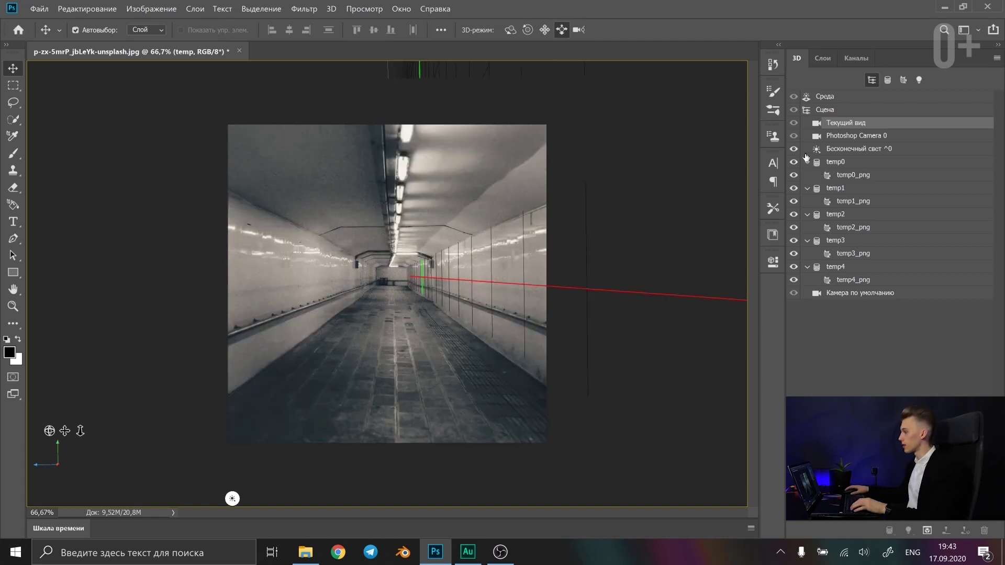
click(824, 138)
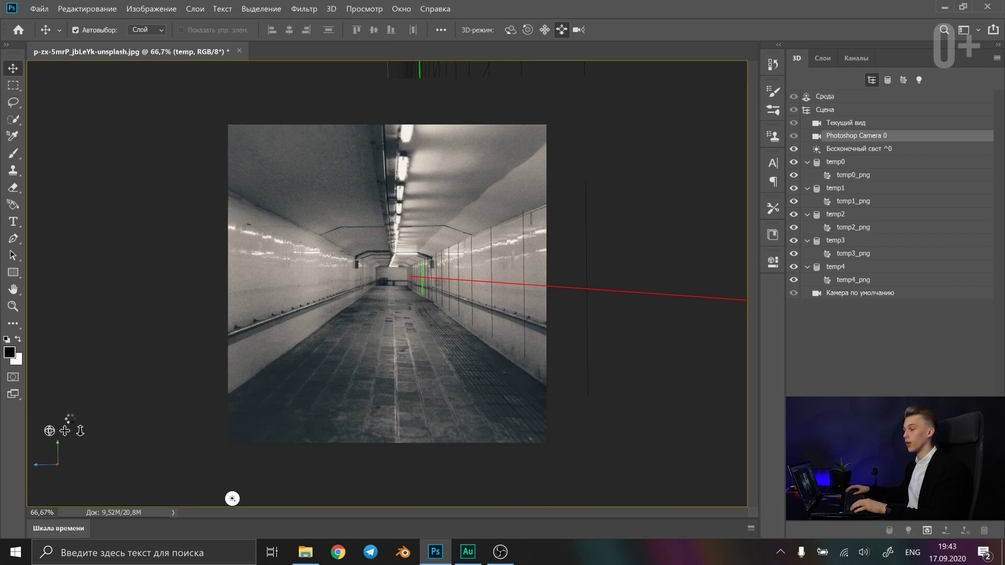
drag(80, 431, 80, 492)
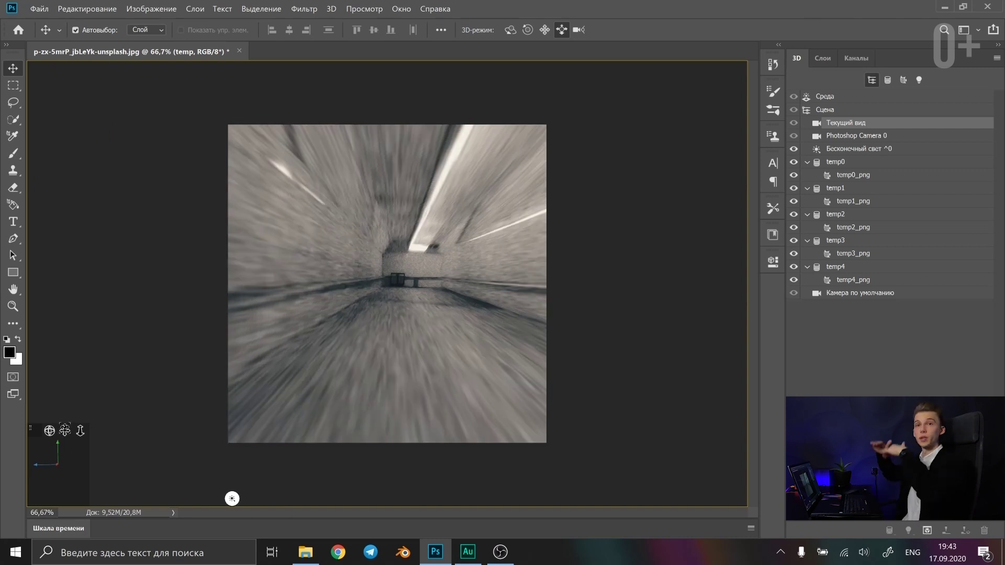
drag(65, 431, 544, 33)
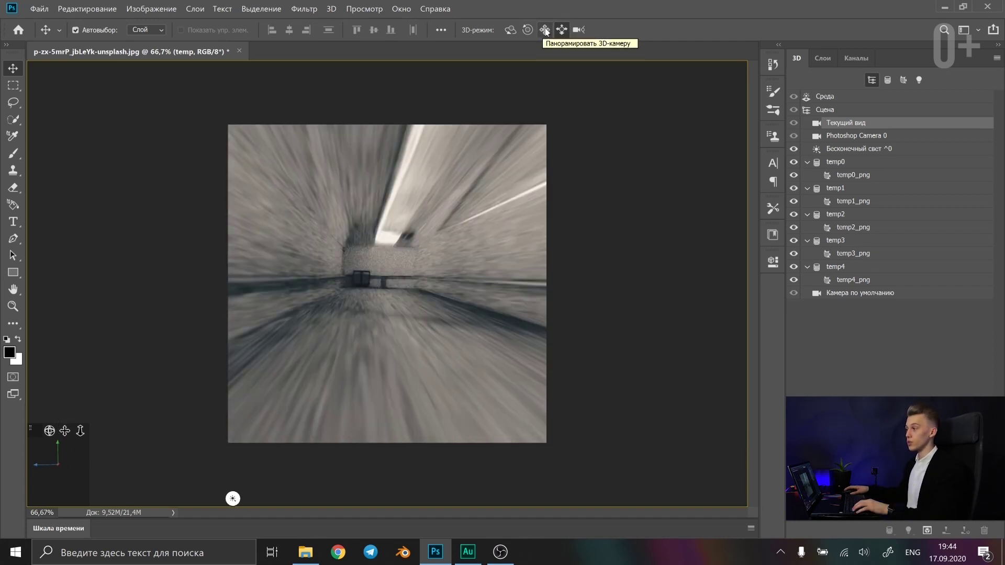
click(543, 33)
drag(400, 236, 403, 238)
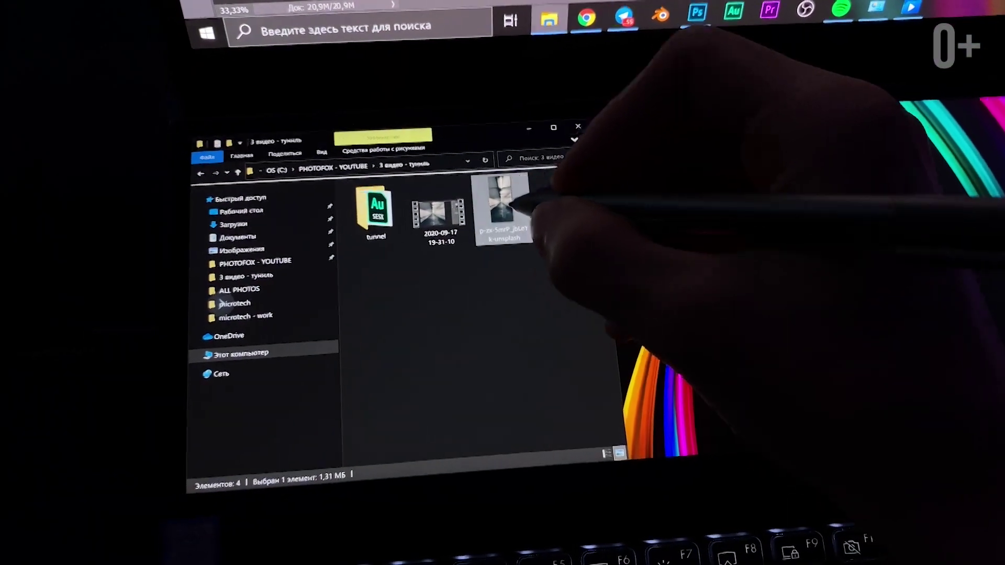
Preview the tunnel JPG in Windows Photos, then bring Photoshop back to the front.
double_click(480, 210)
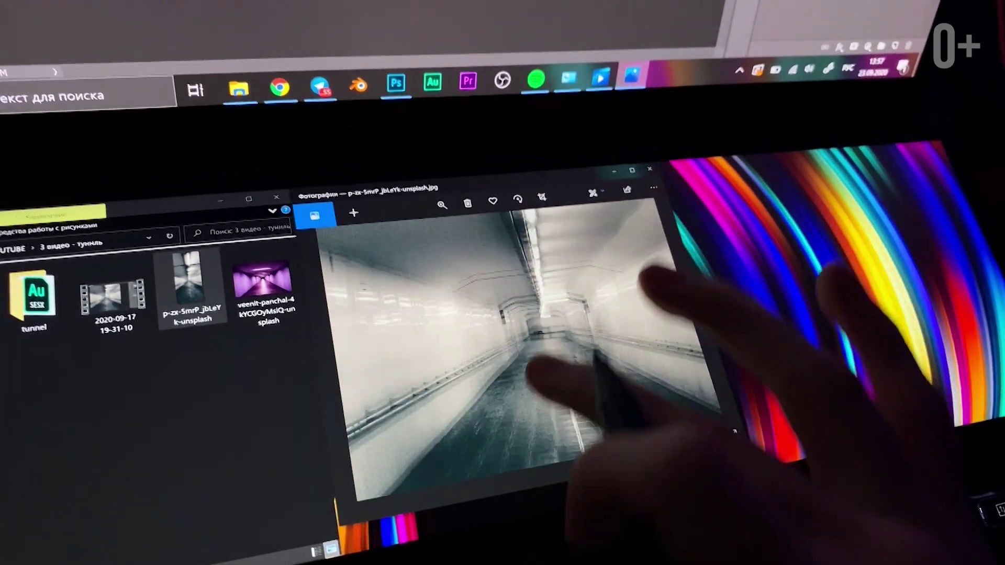
scroll(523, 367, down, 5)
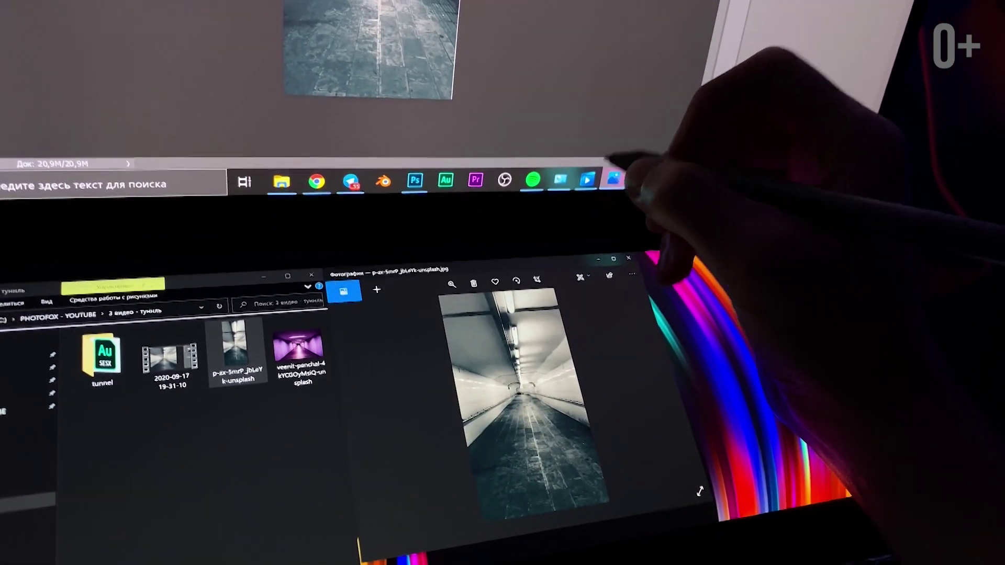
click(597, 195)
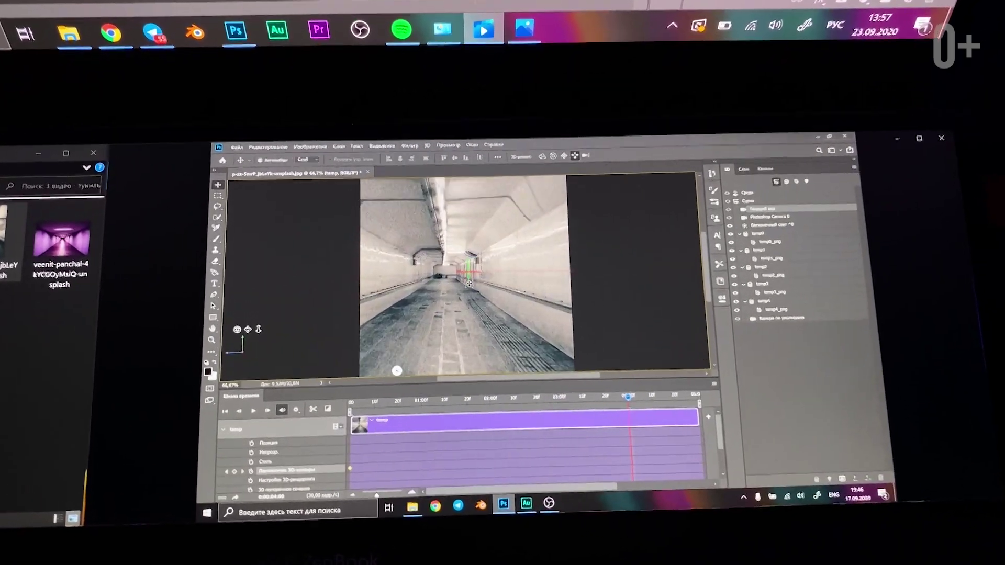
mouse_move(466, 277)
mouse_down()
mouse_move(464, 294)
mouse_move(471, 252)
mouse_up()
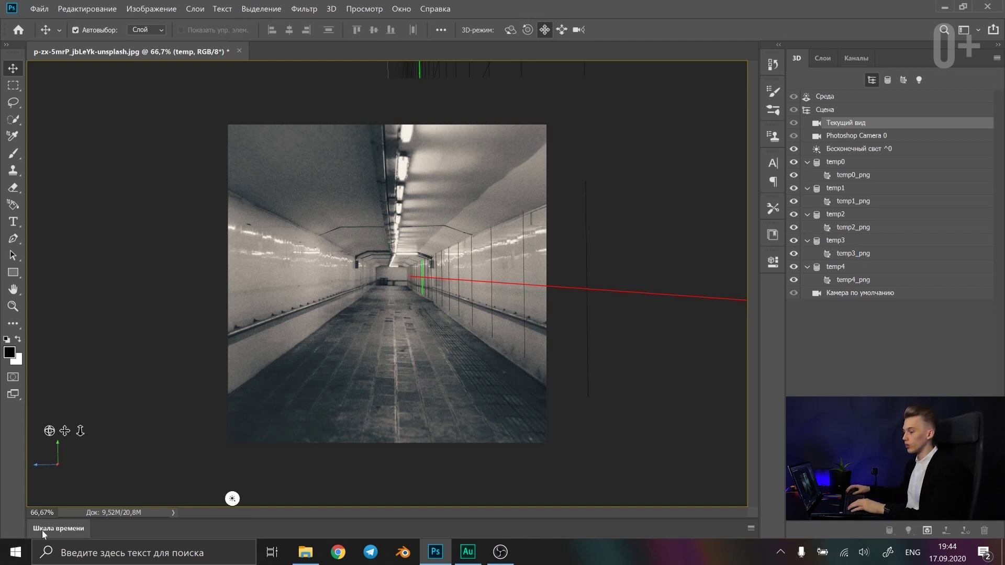
Create a video timeline and expand the temp track to show its 3D Camera Position row.
click(396, 10)
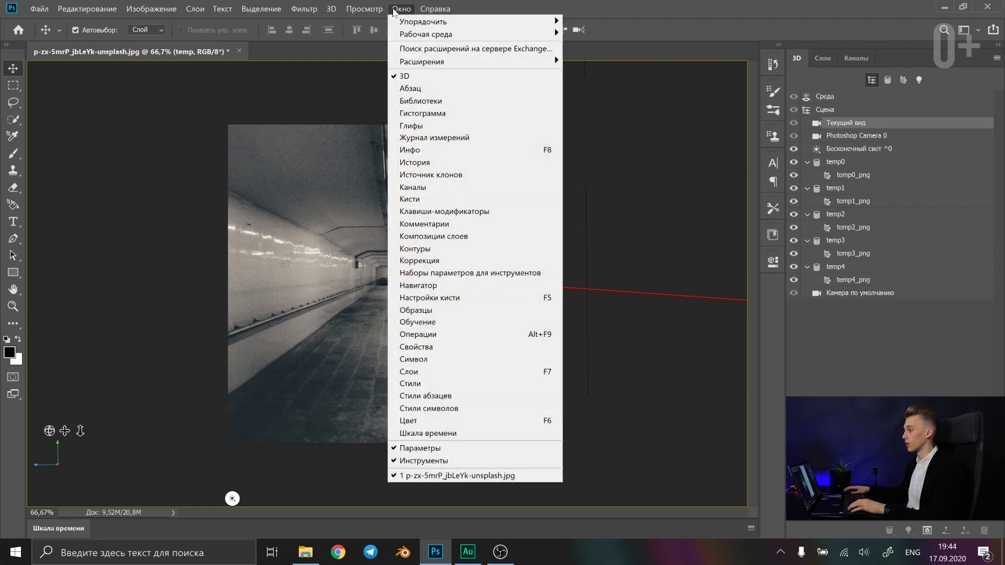
key(Escape)
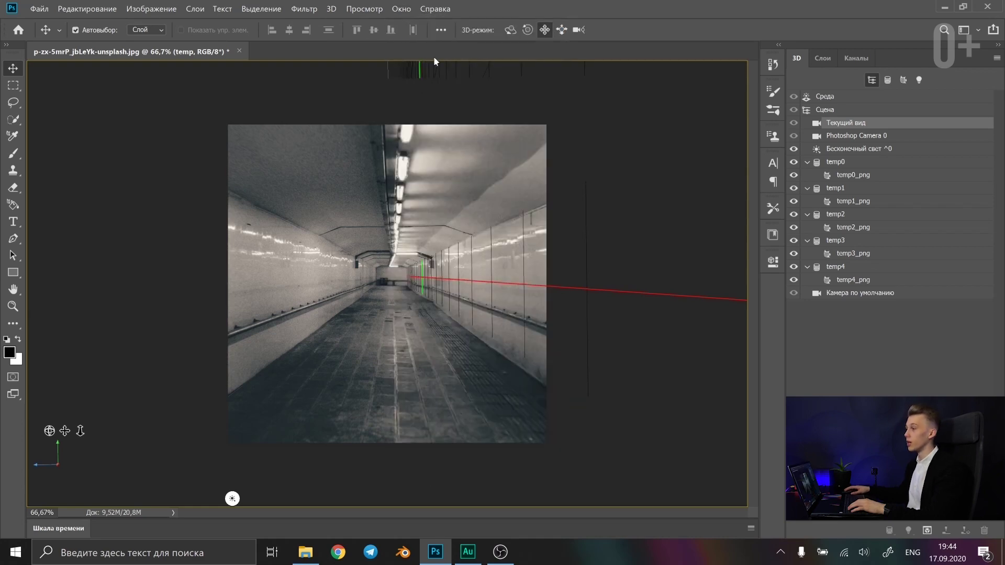
click(71, 529)
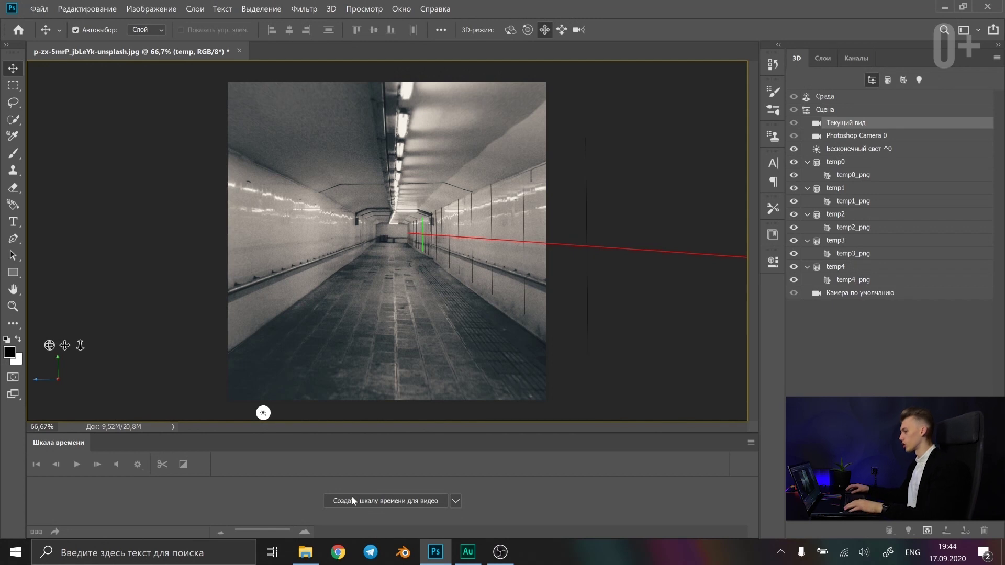
click(352, 497)
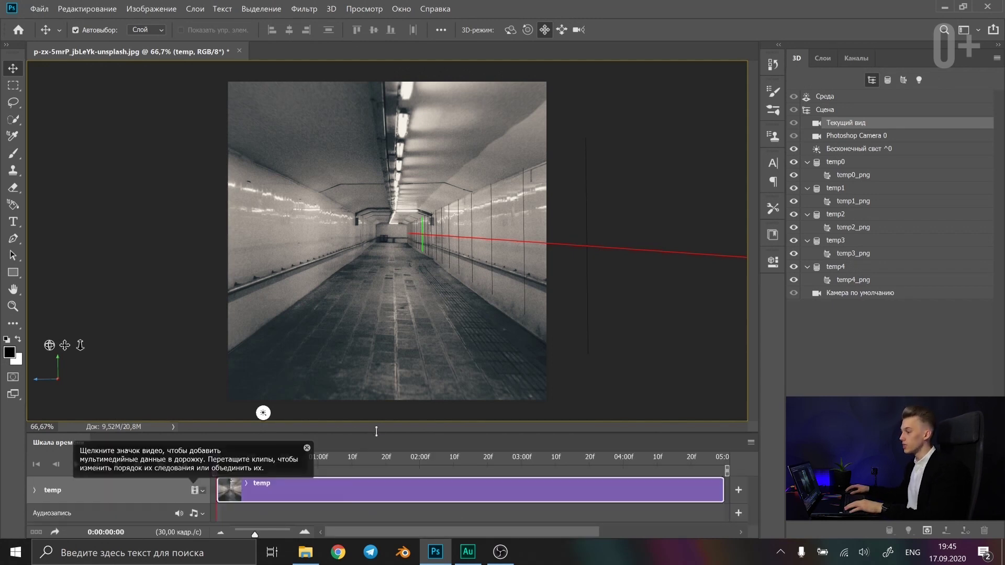
drag(372, 429, 374, 422)
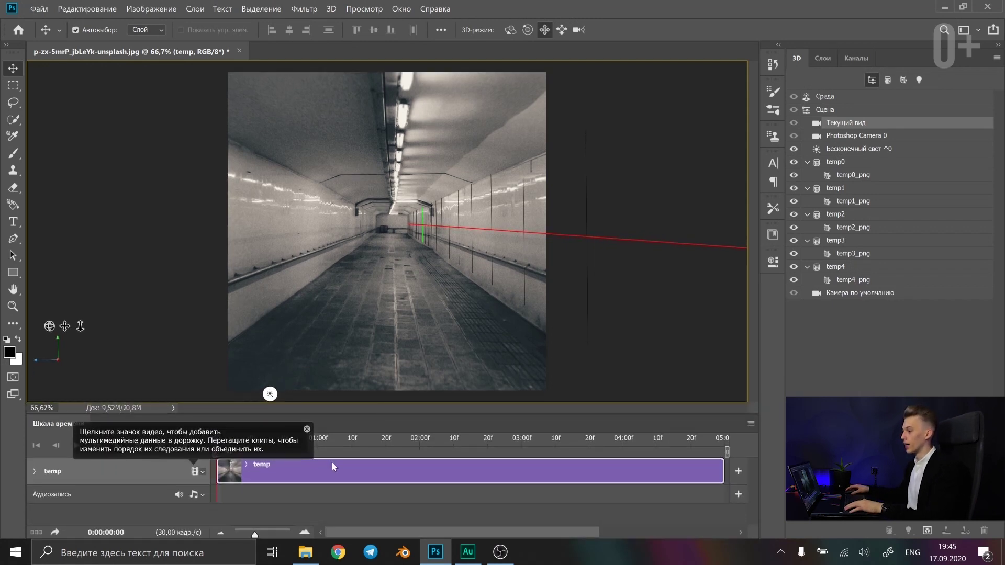
click(35, 470)
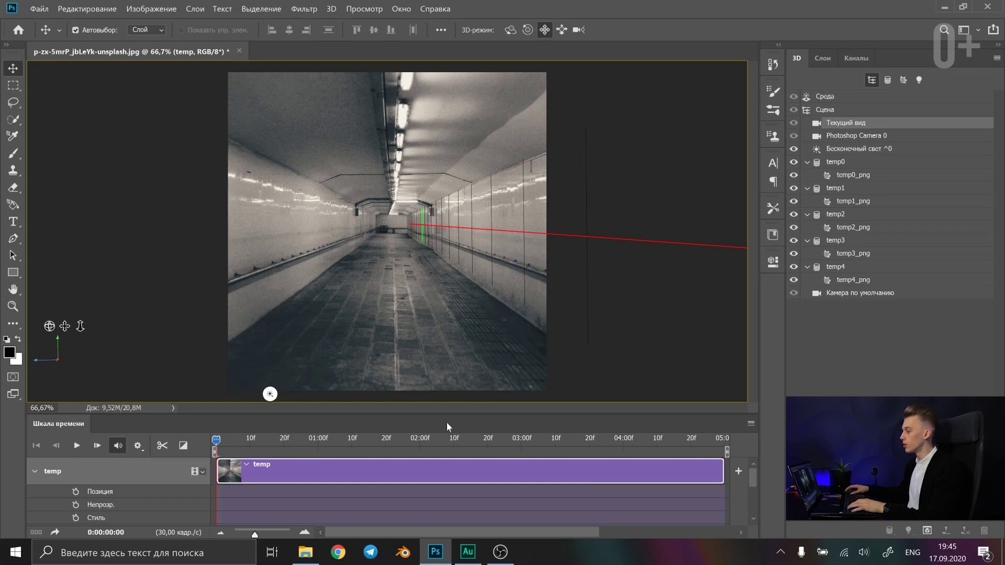
drag(448, 414, 443, 378)
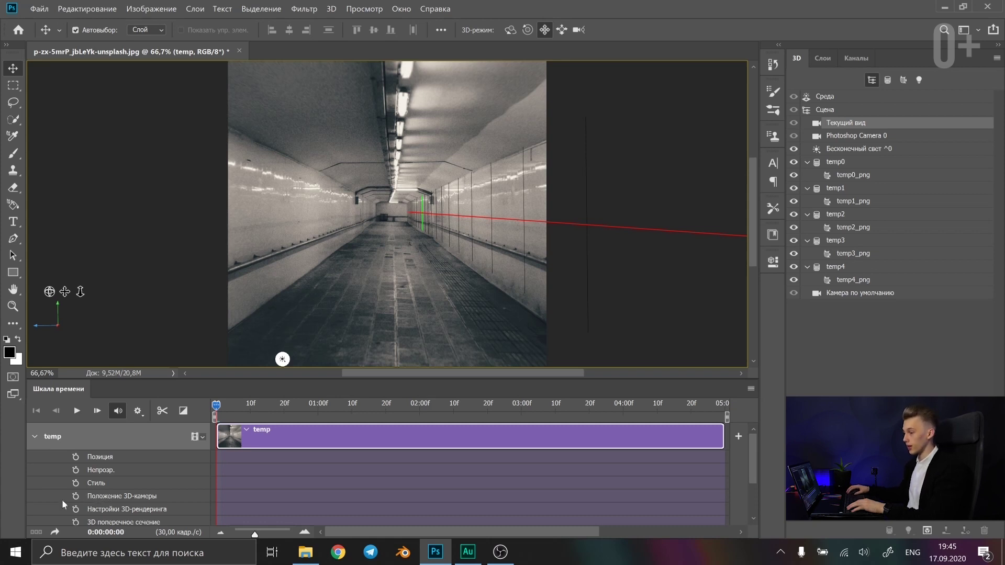
Keyframe the 3D camera from frame 0 to a deeper tunnel view at 04:00, trimming the clip there.
click(75, 497)
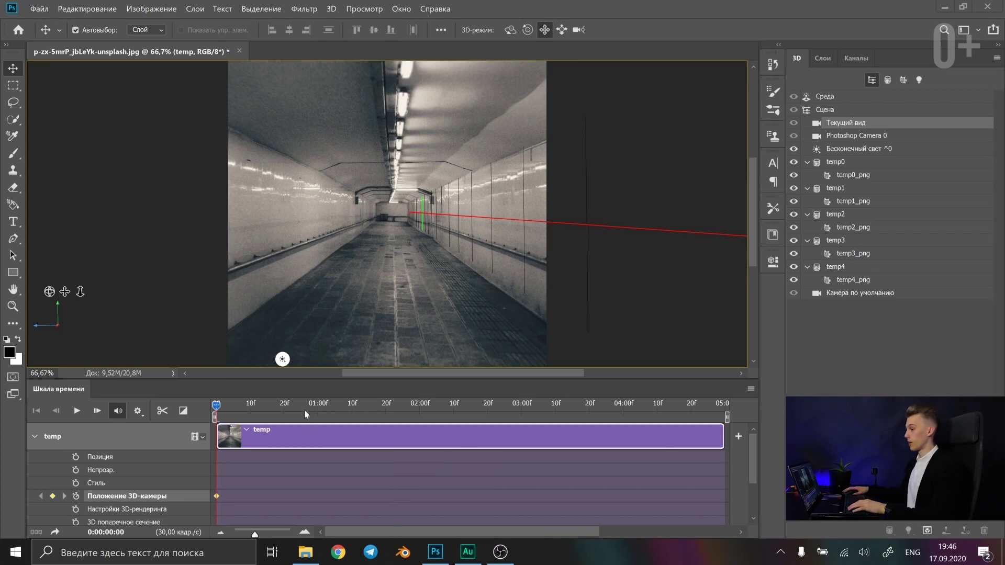
click(623, 407)
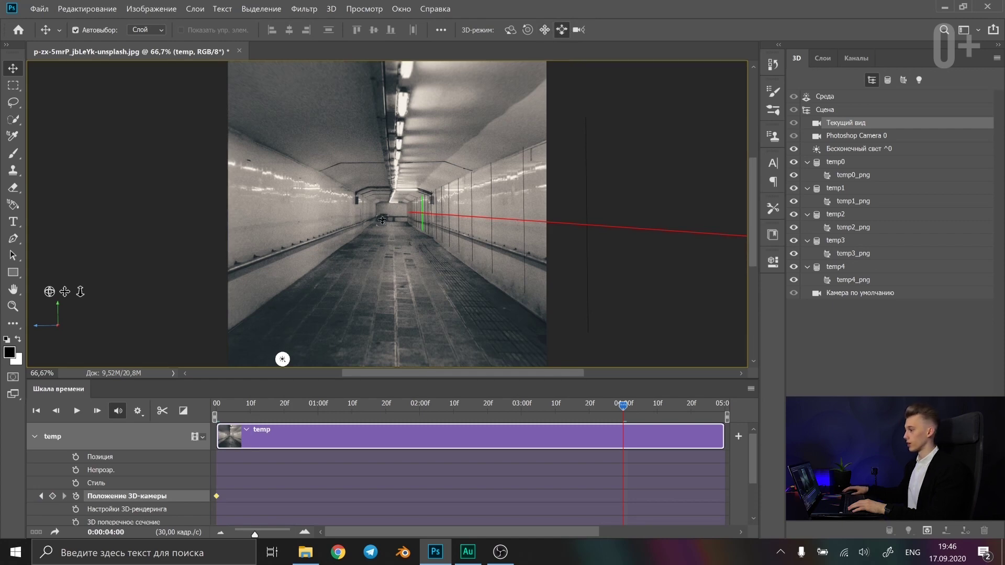
drag(382, 219, 393, 306)
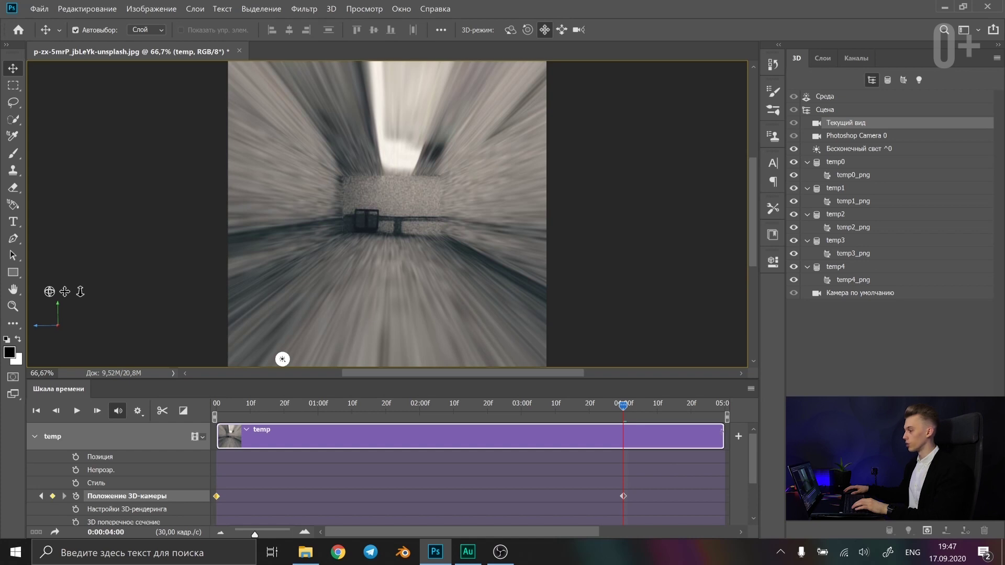
mouse_move(723, 430)
mouse_down()
mouse_move(628, 422)
mouse_move(640, 432)
mouse_up()
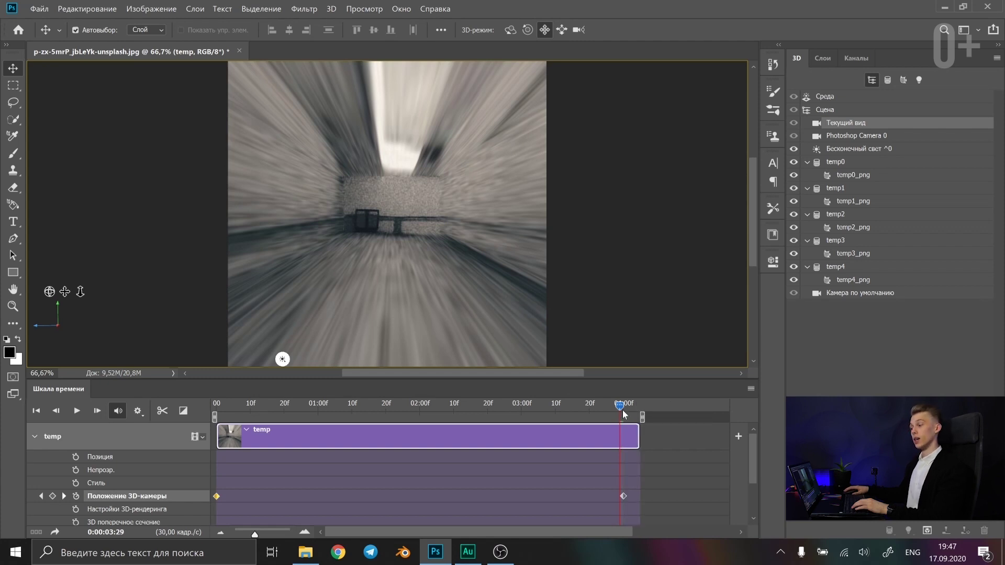
drag(623, 411, 291, 472)
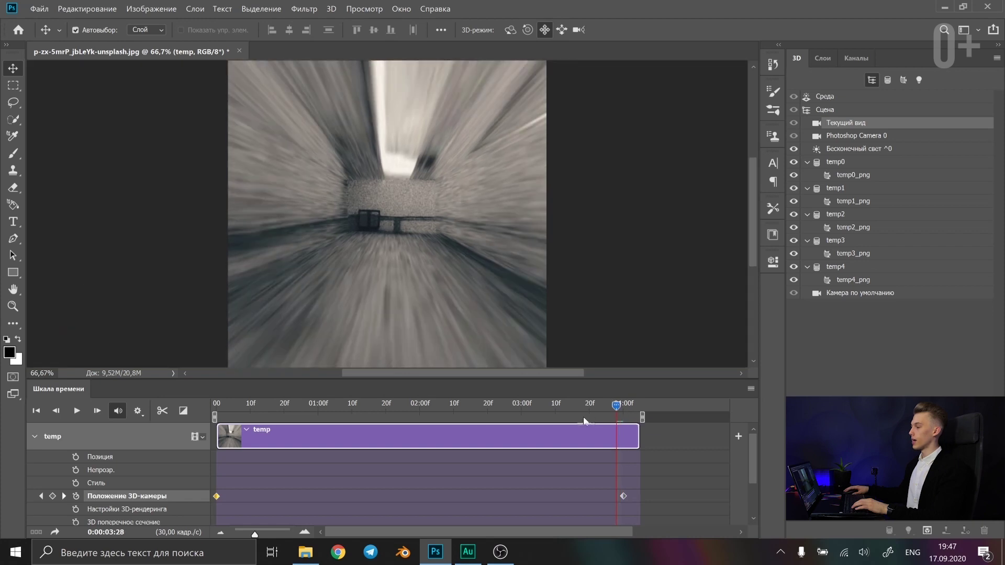
click(36, 411)
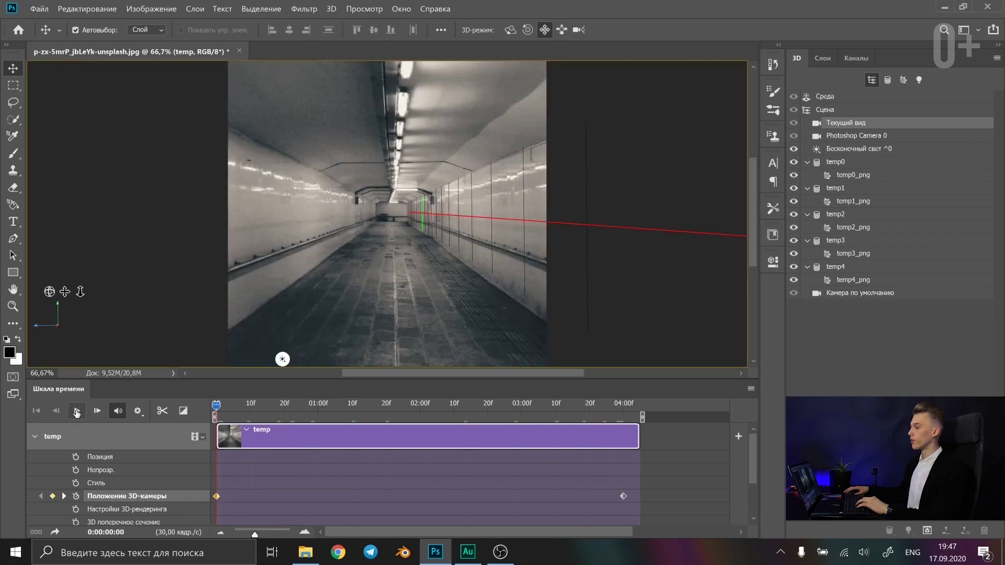
Move the end camera keyframe to about 1:20 and replay the faster fly-through.
click(76, 412)
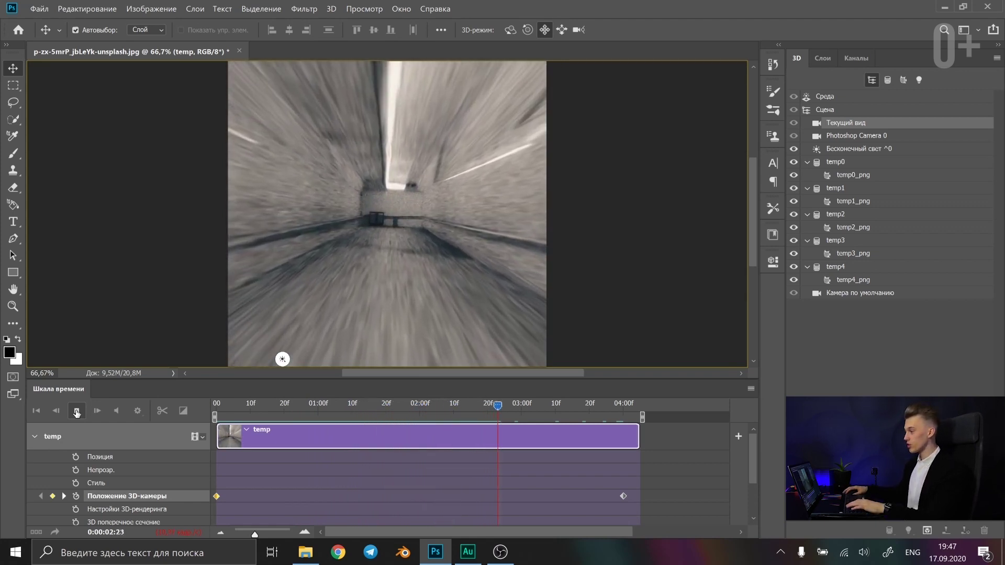
click(76, 412)
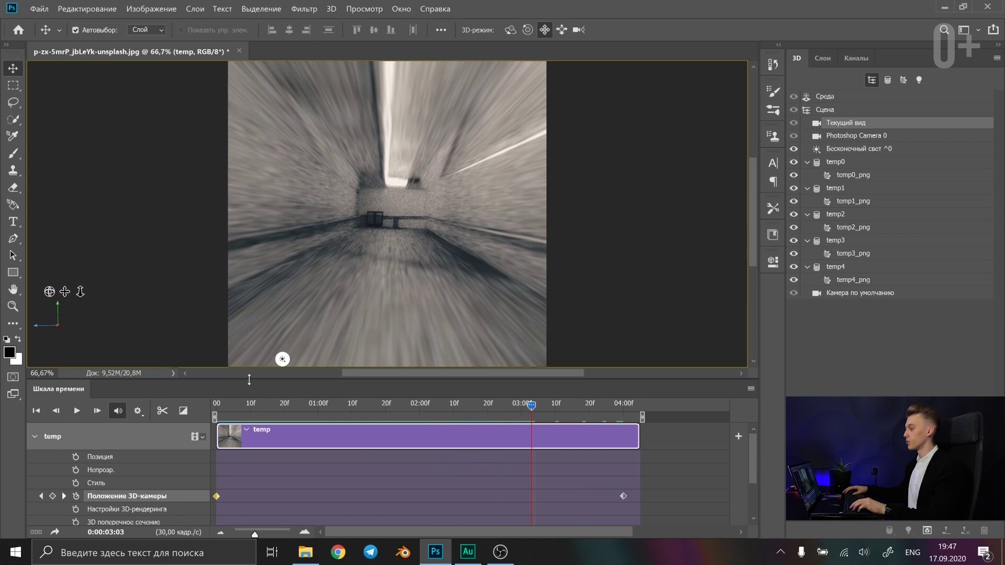
drag(624, 498, 385, 454)
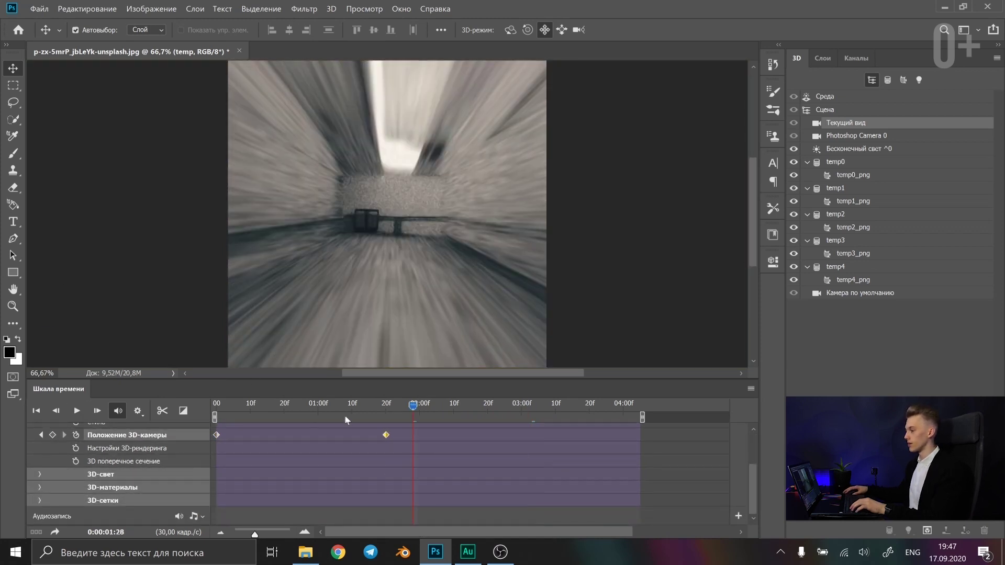
drag(410, 410, 195, 438)
click(76, 411)
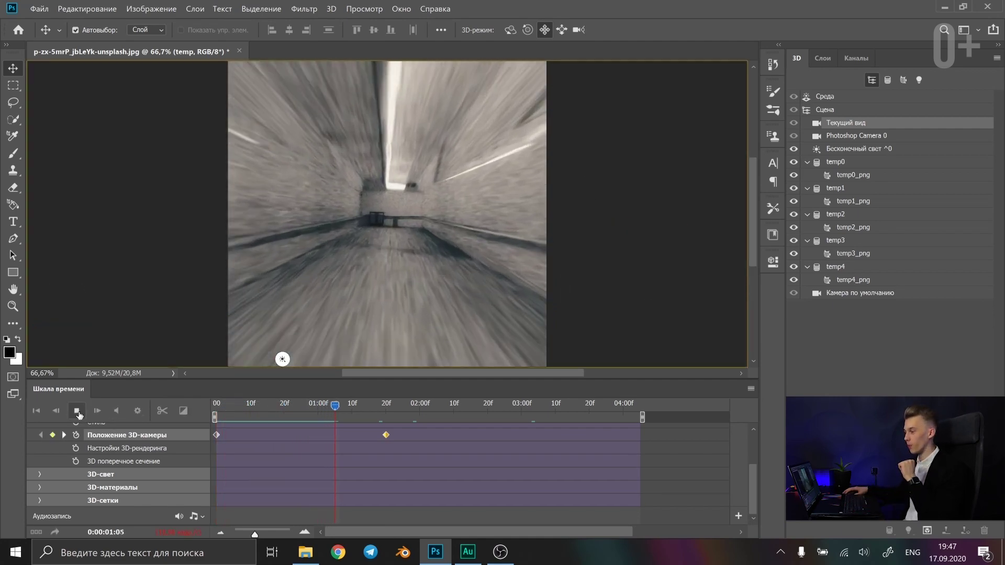
click(76, 411)
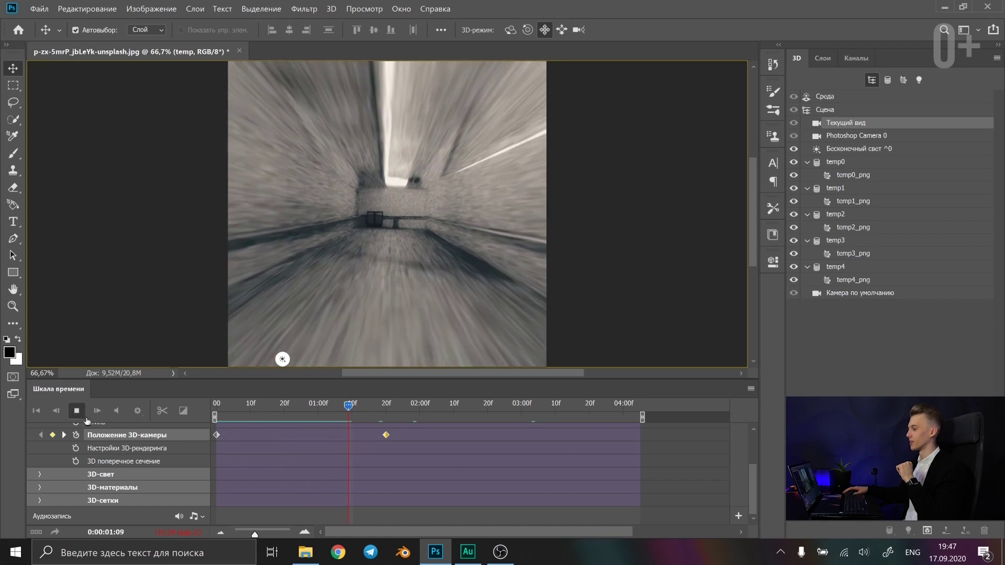
click(823, 58)
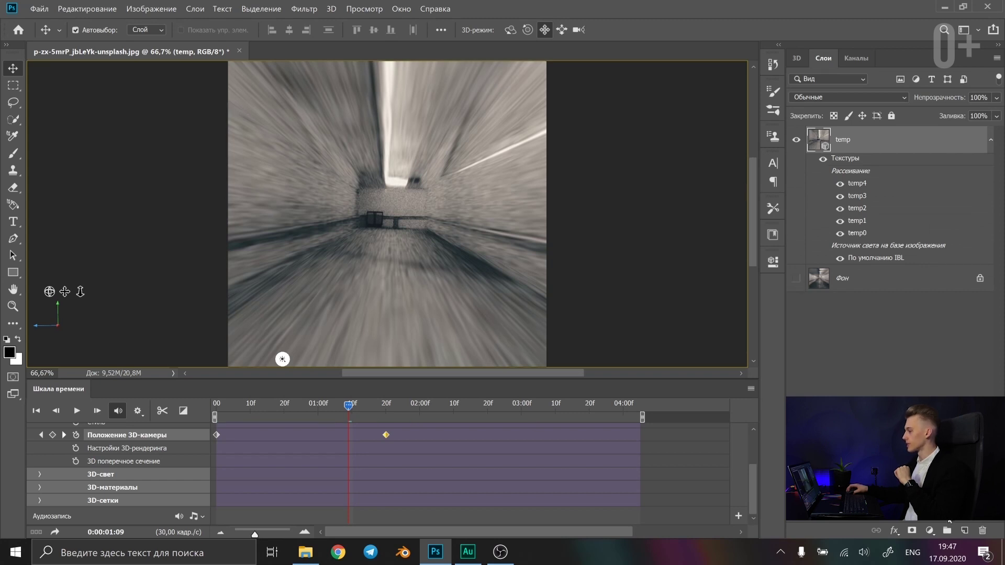
Add a solid red (ff0000) fill layer and place it below the temp 3D layer.
click(931, 531)
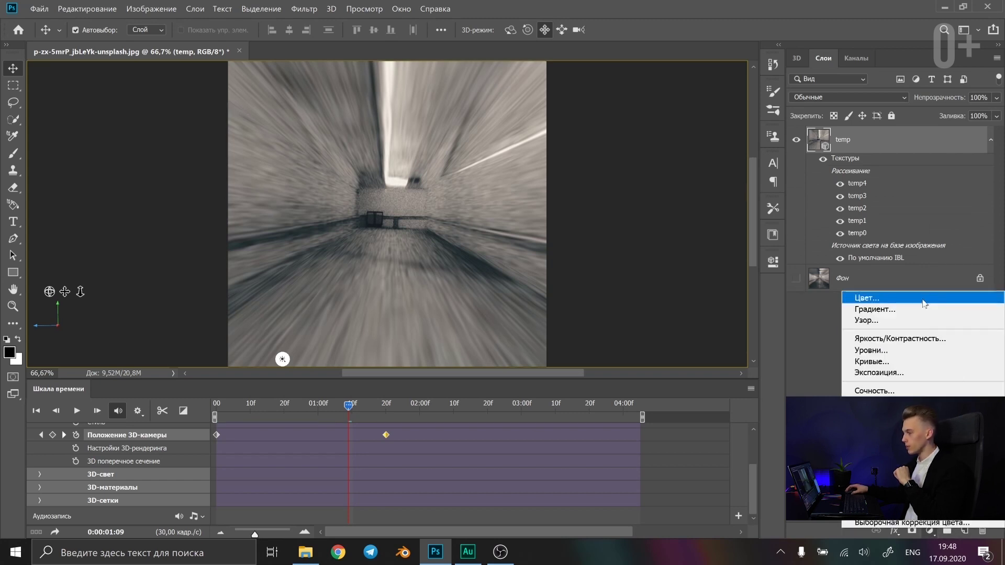
click(925, 297)
mouse_move(614, 214)
mouse_down()
mouse_move(728, 185)
mouse_move(750, 164)
mouse_up()
text(ff0000)
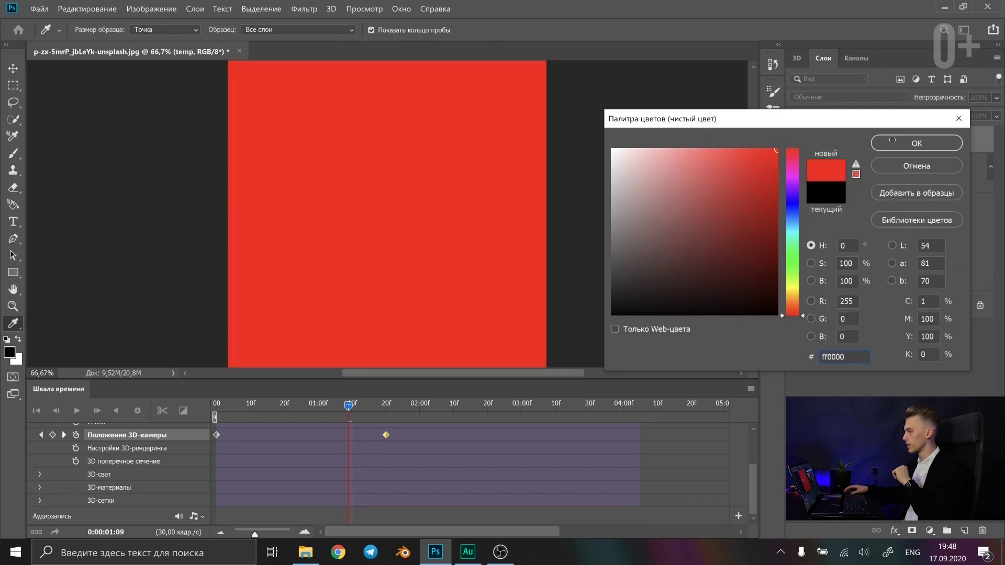
click(917, 143)
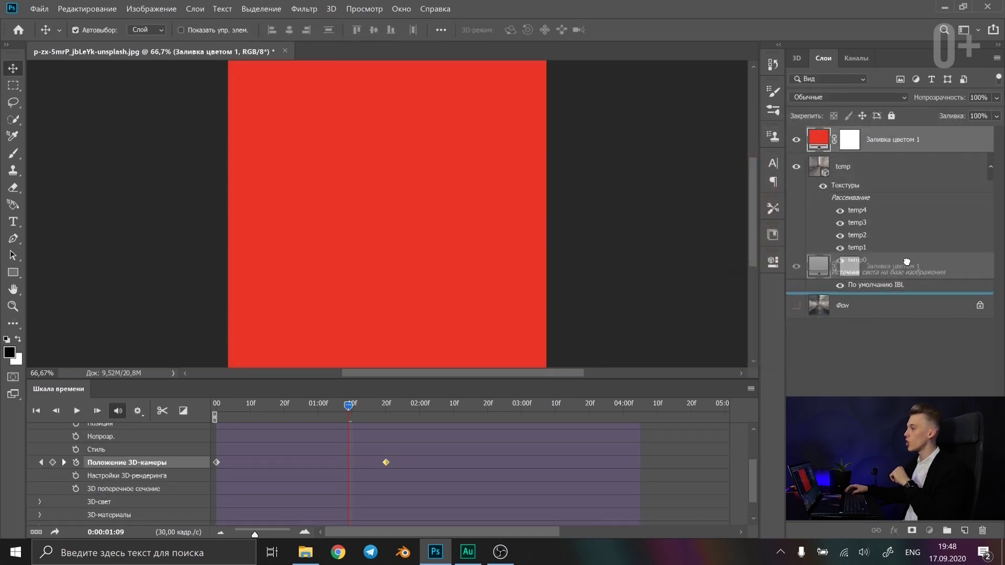
drag(903, 156, 908, 265)
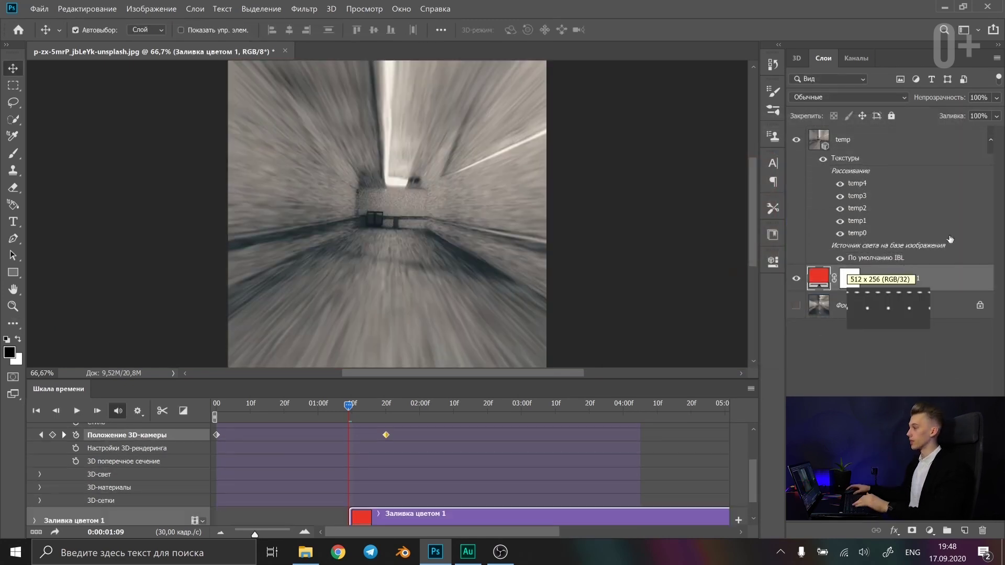
Hide and reshow the temp1 and temp2 planes in the 3D panel to check the red fill shows through.
click(795, 59)
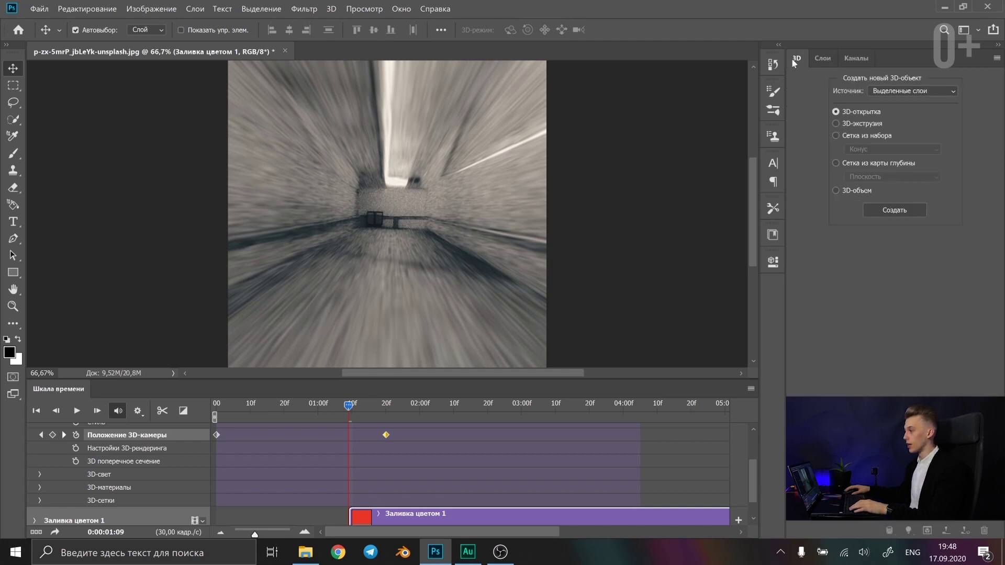
mouse_move(412, 511)
mouse_down()
mouse_move(267, 502)
mouse_move(266, 487)
mouse_up()
key(Delete)
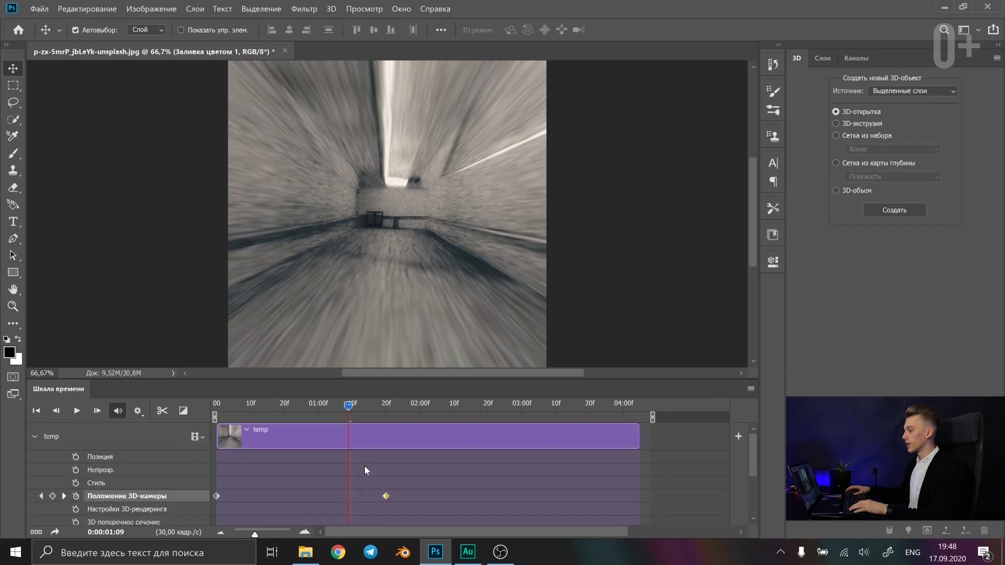
click(292, 438)
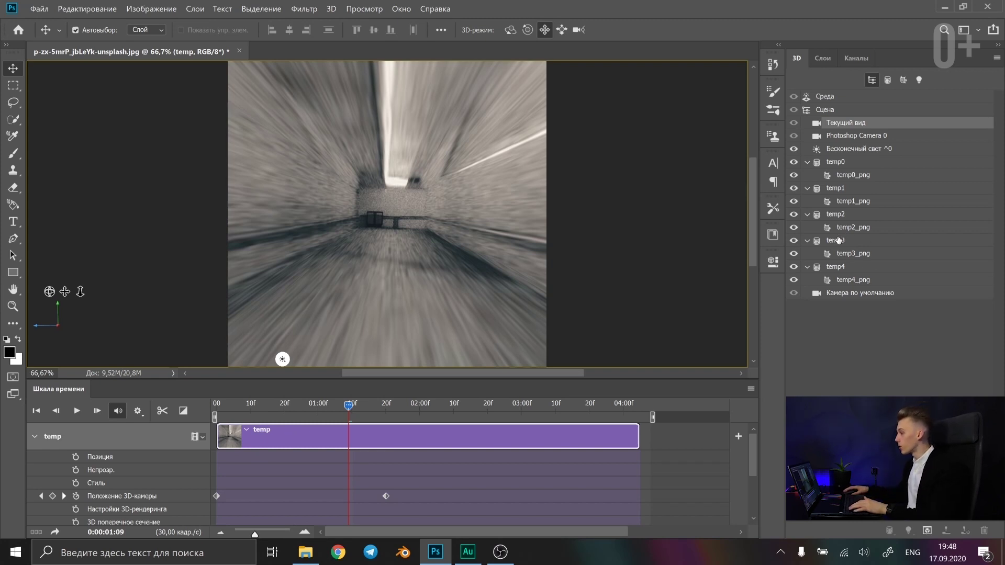
click(794, 188)
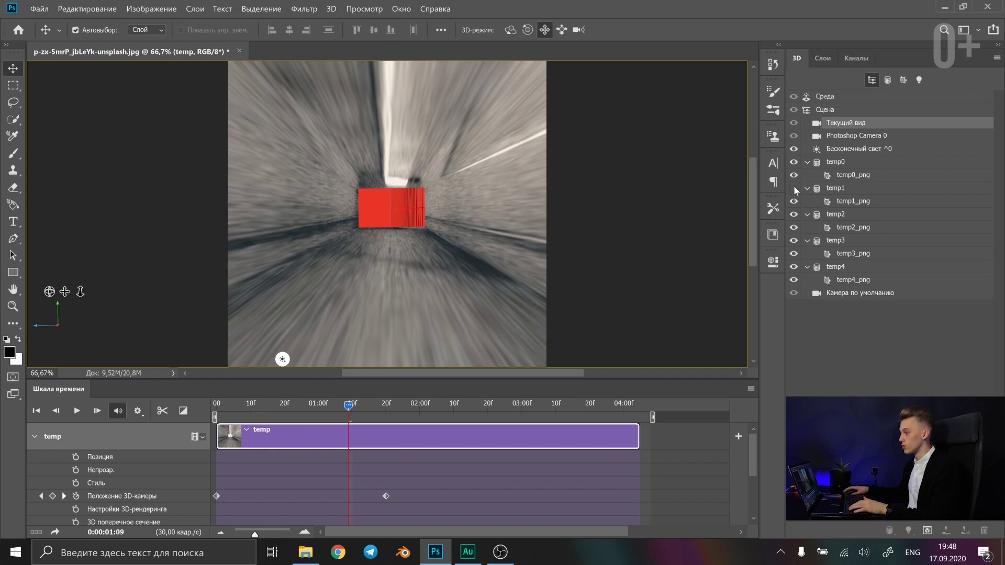
click(794, 188)
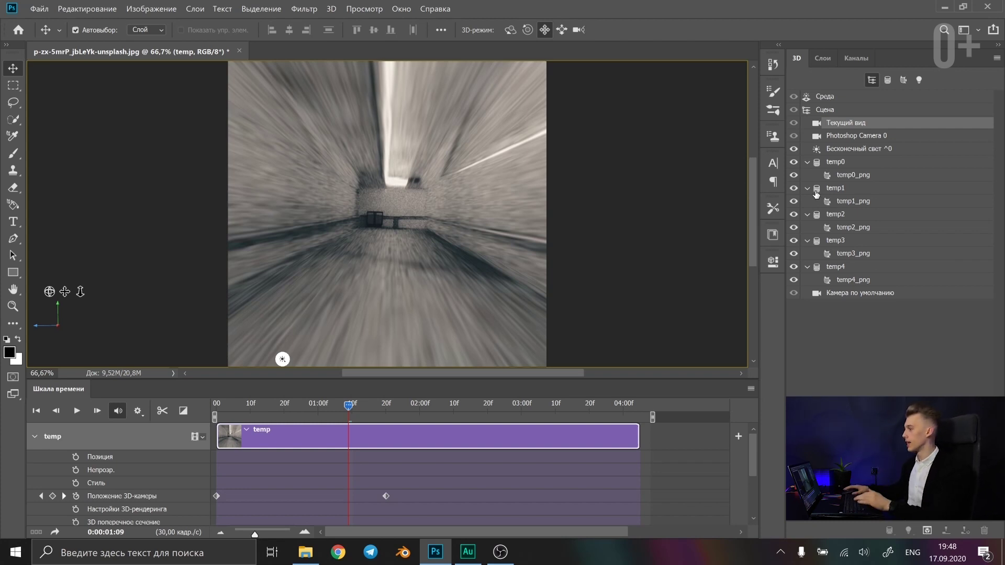
click(793, 214)
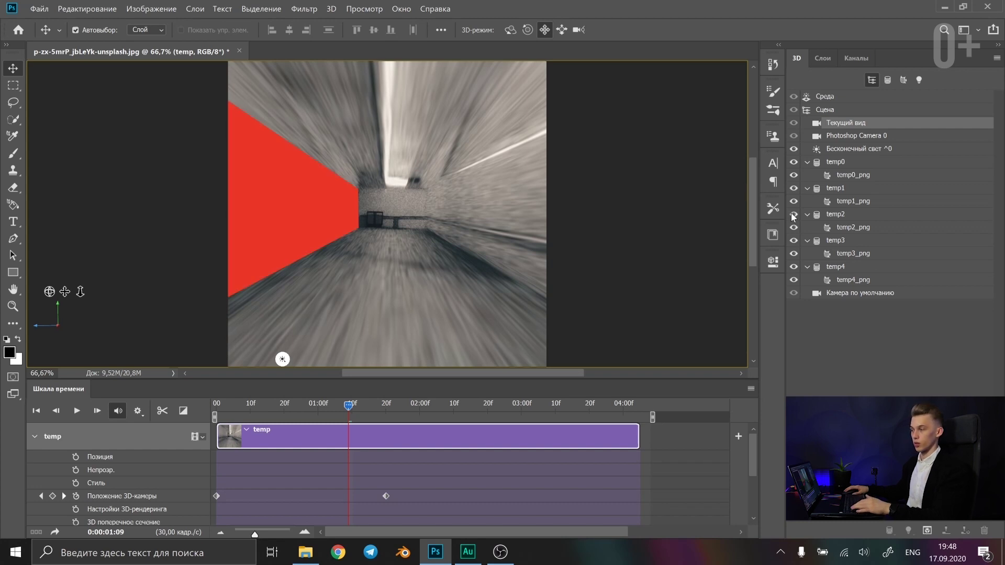
click(793, 215)
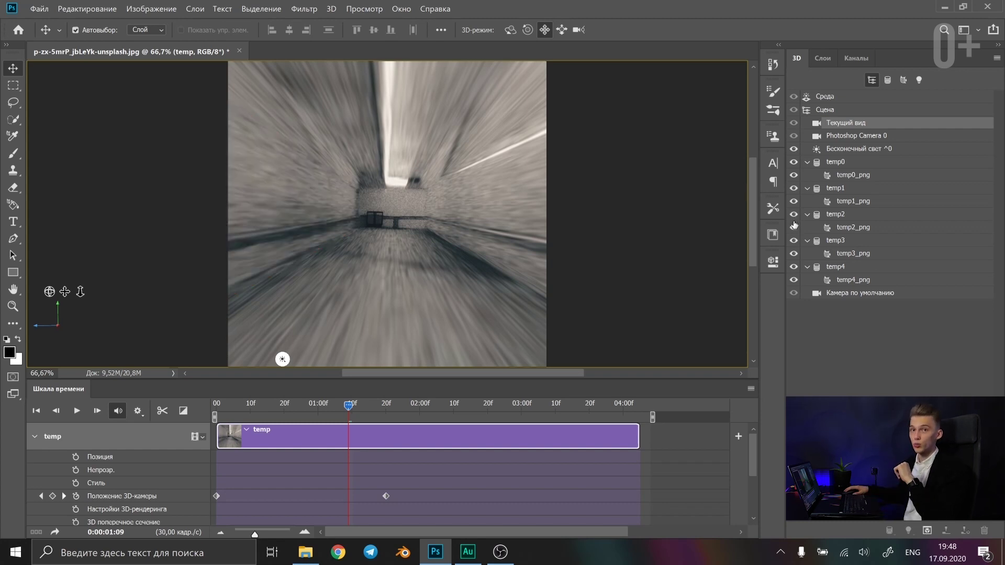
click(828, 54)
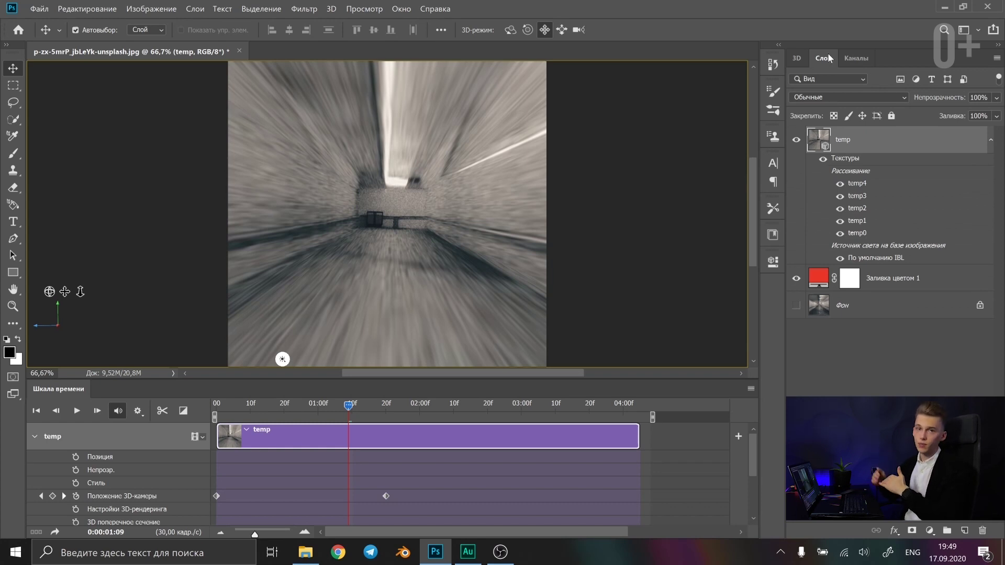